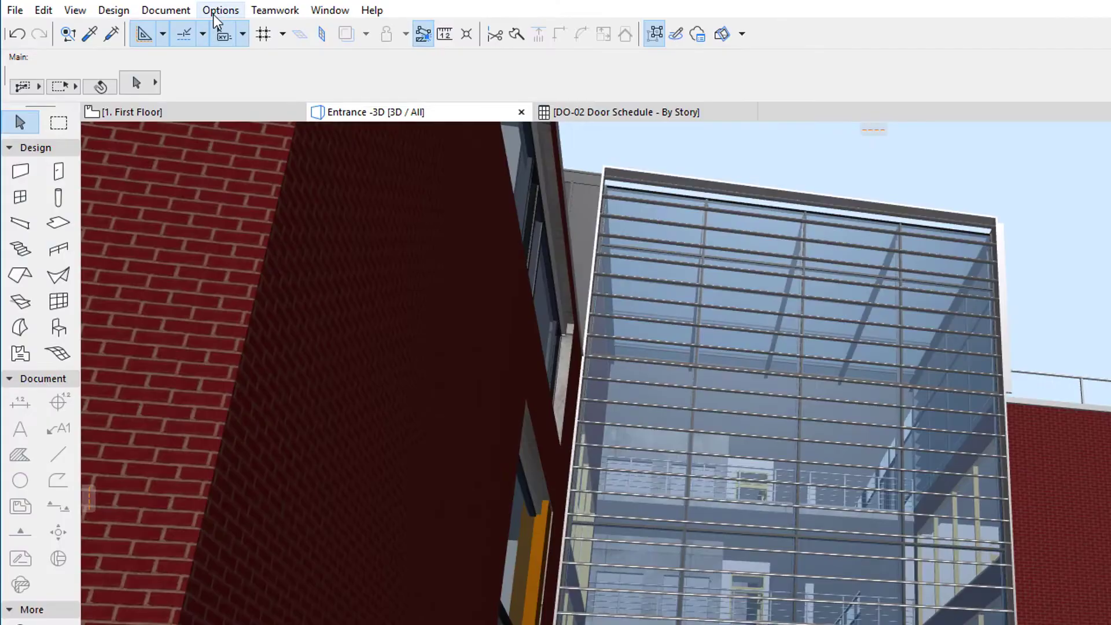
# Step: Inspect the Door Info Tag expression in Property Manager, then switch to the DO-02 Door Schedule
pyautogui.click(148, 26)
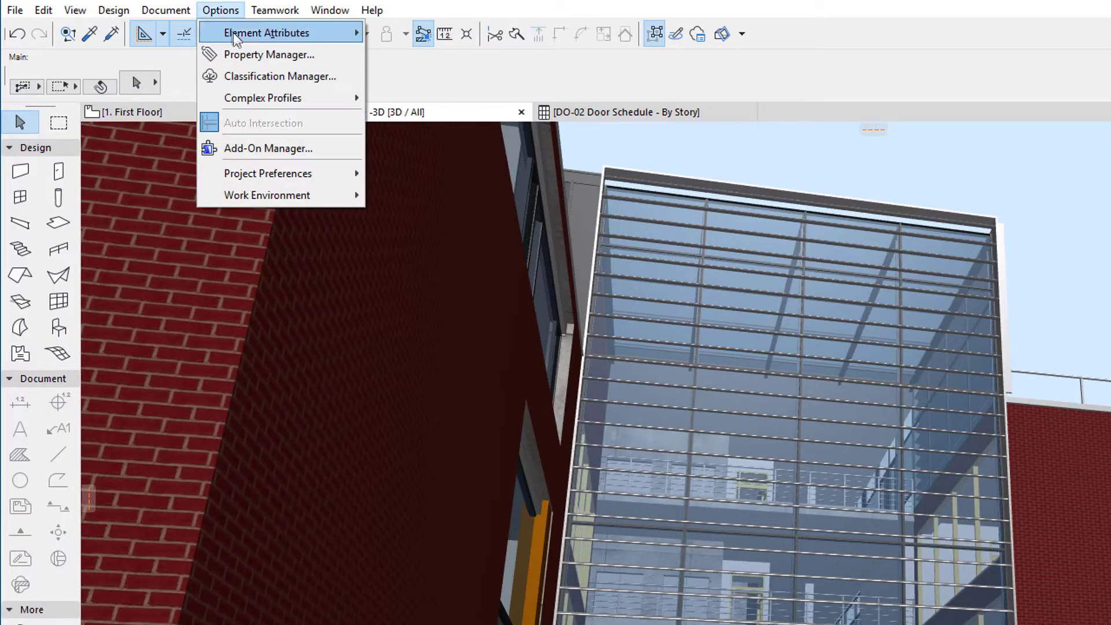
pyautogui.click(332, 60)
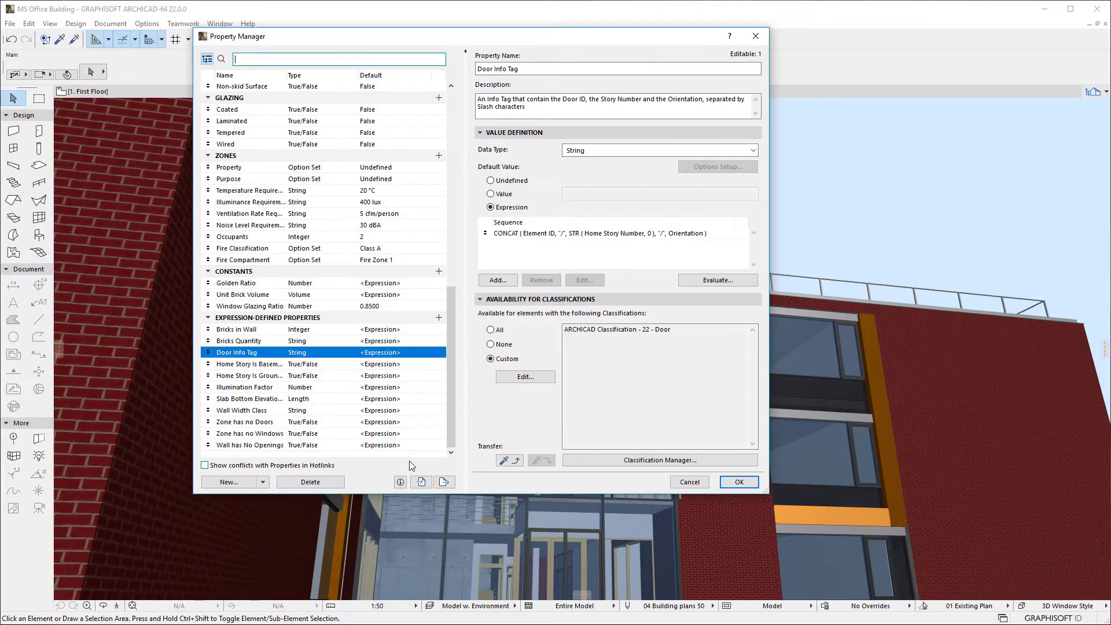
pyautogui.click(690, 481)
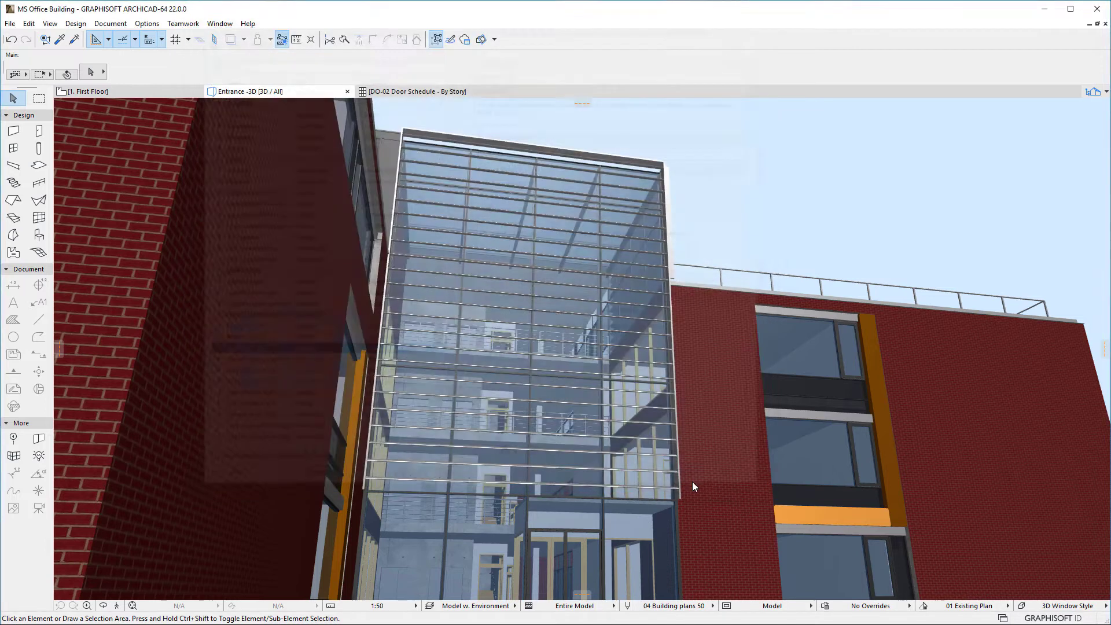
pyautogui.click(467, 93)
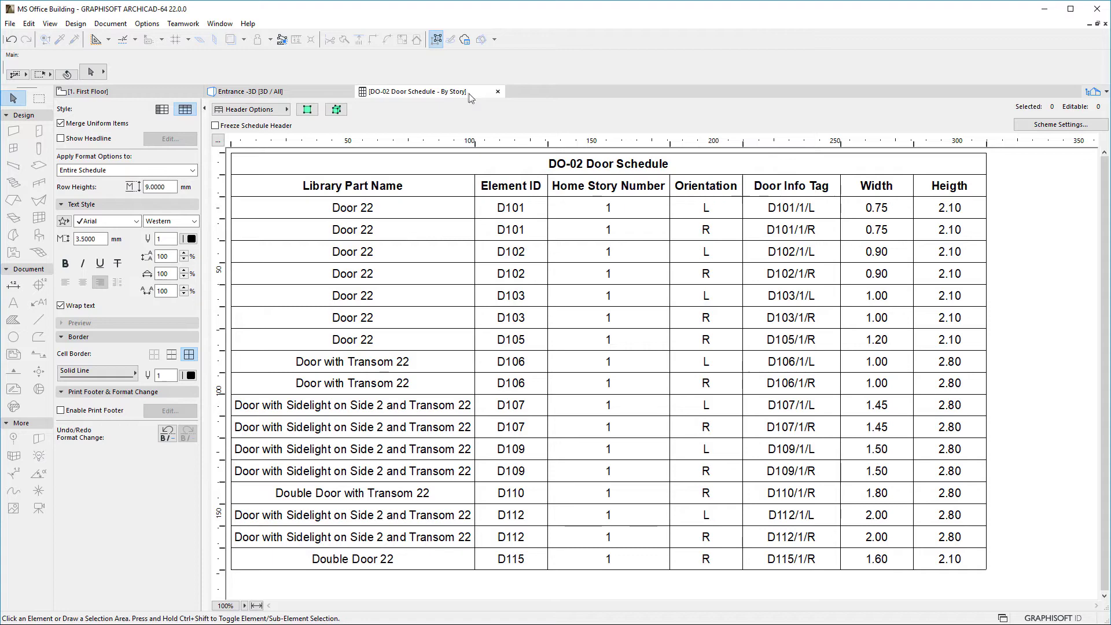
# Step: In the DO-02 Scheme Settings, browse the expression-defined properties available as criteria
pyautogui.click(1061, 124)
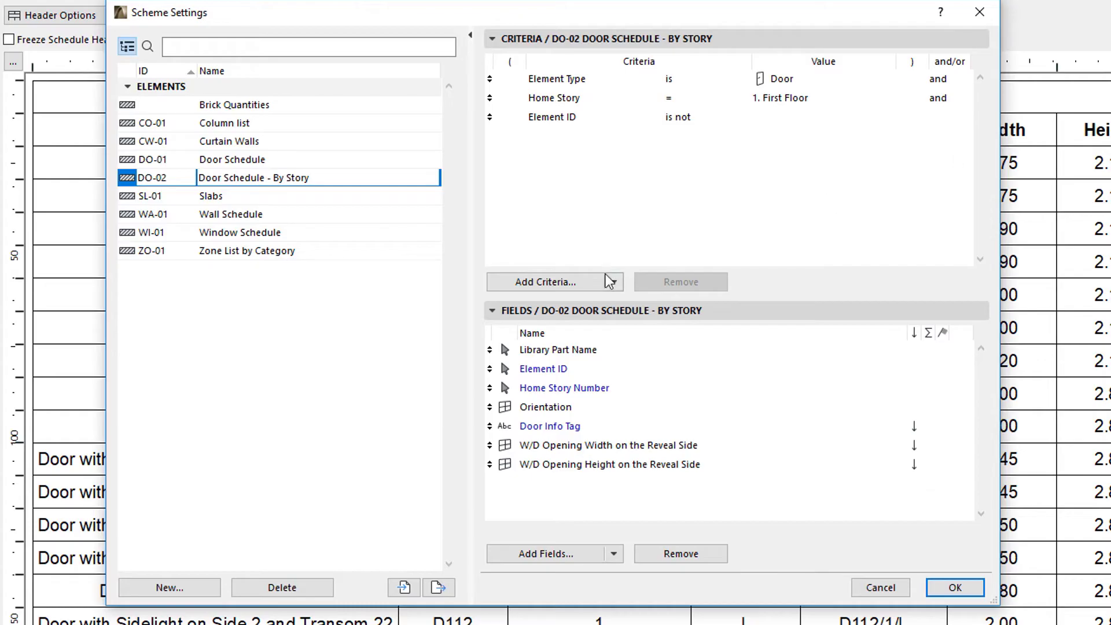
pyautogui.click(588, 284)
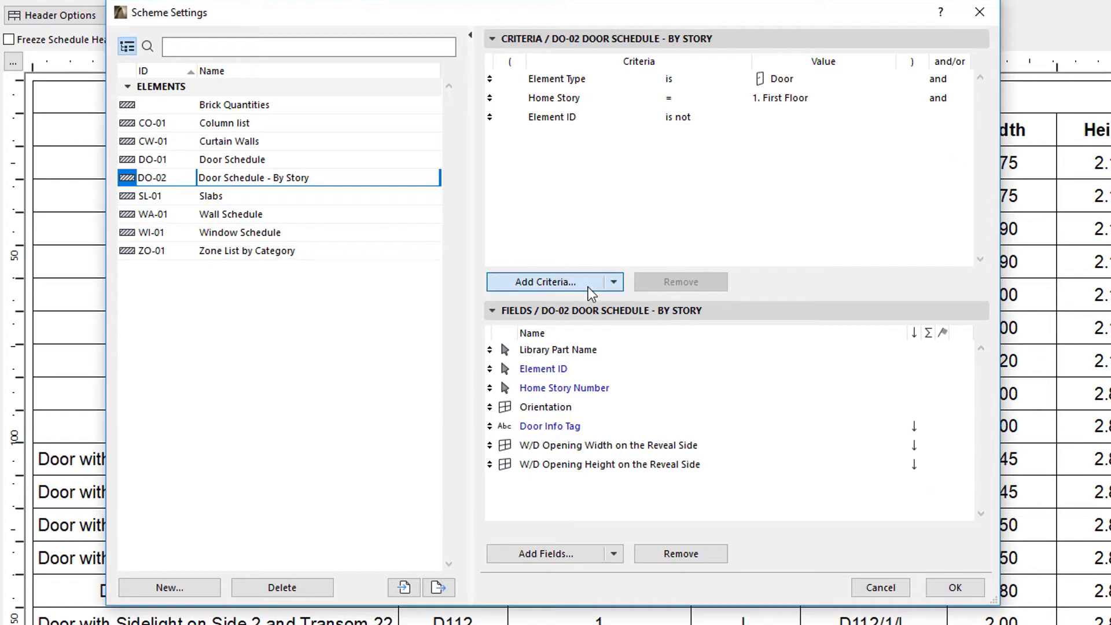
pyautogui.click(187, 529)
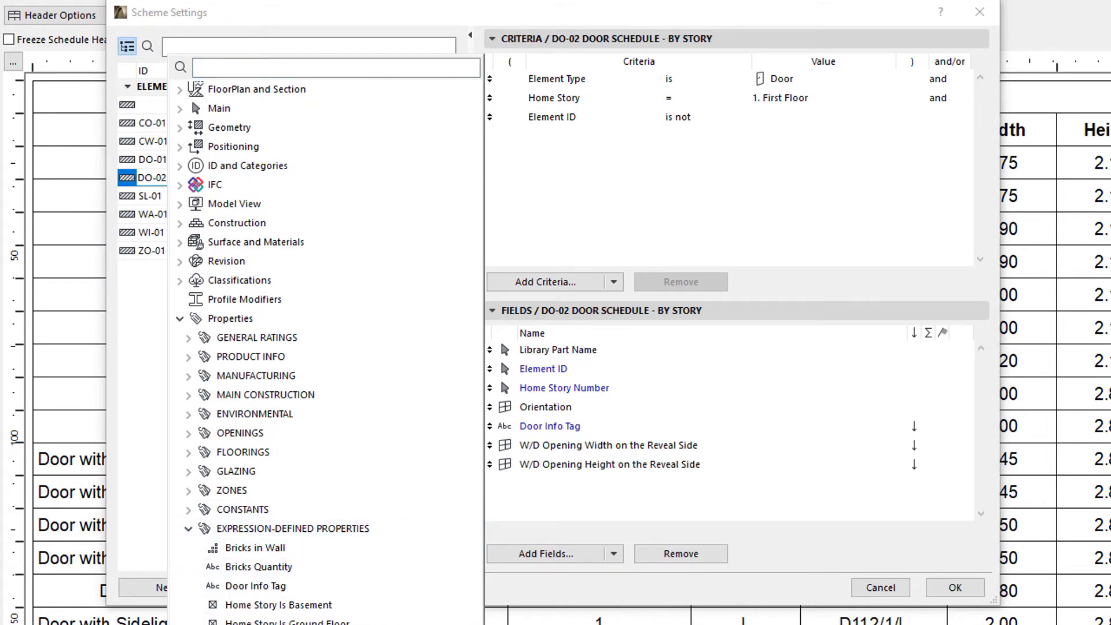
pyautogui.click(797, 286)
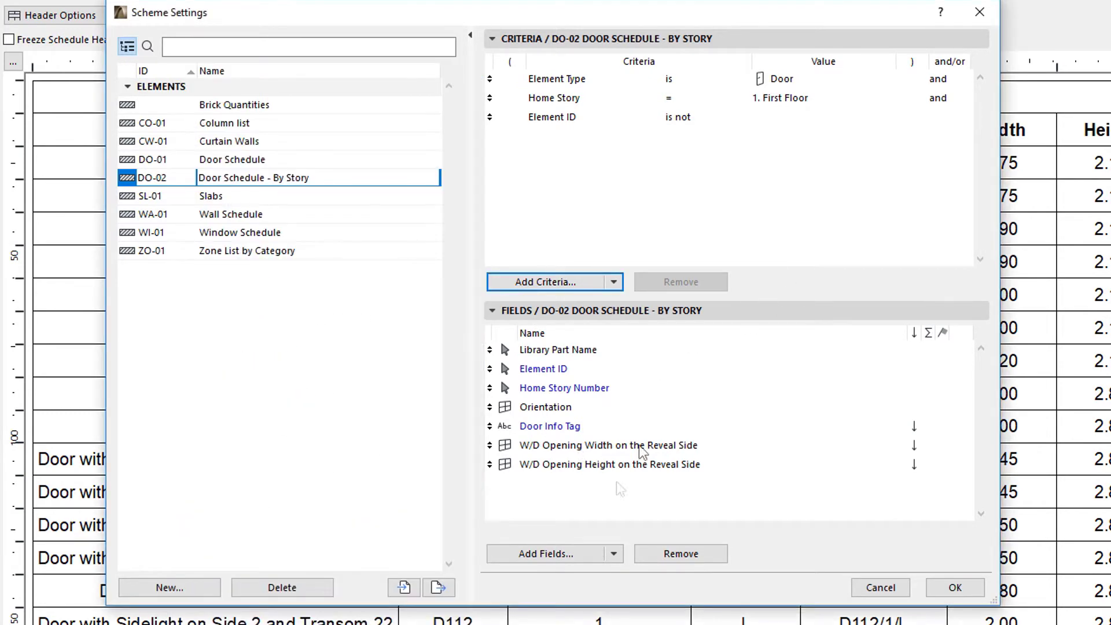
# Step: Select the Door Info Tag field, check the fields list, and accept the scheme settings
pyautogui.click(581, 555)
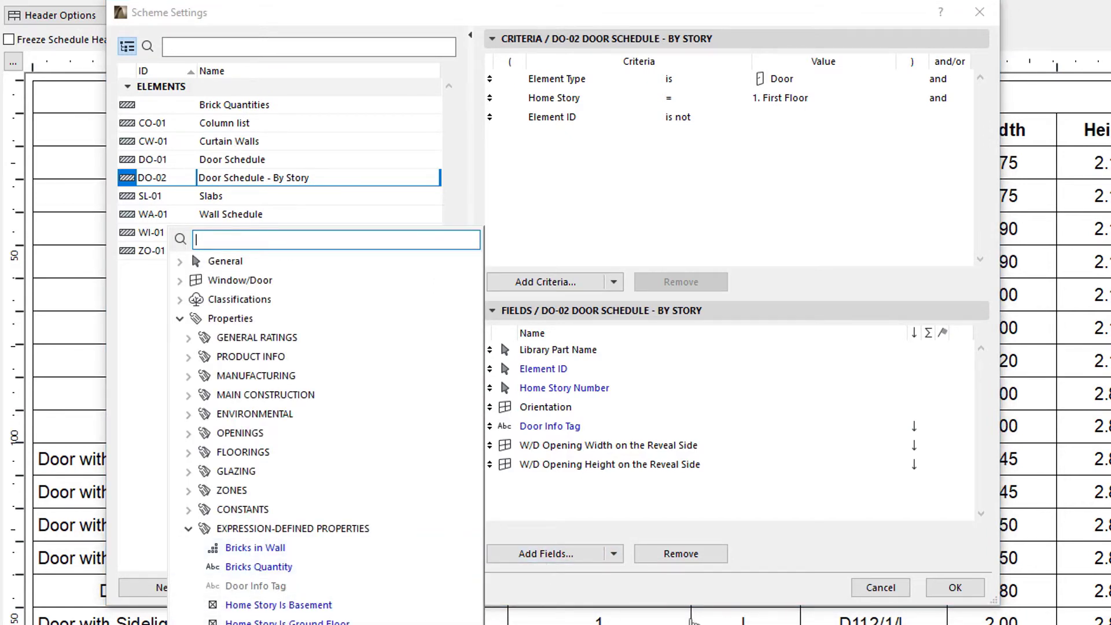
pyautogui.click(726, 581)
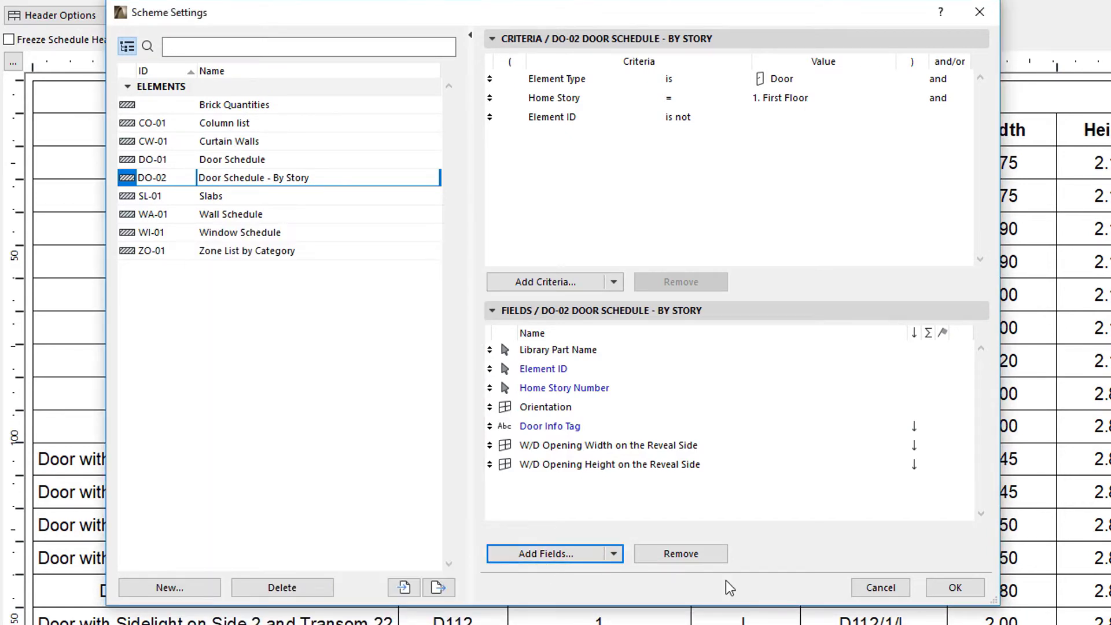
pyautogui.click(594, 426)
pyautogui.click(575, 553)
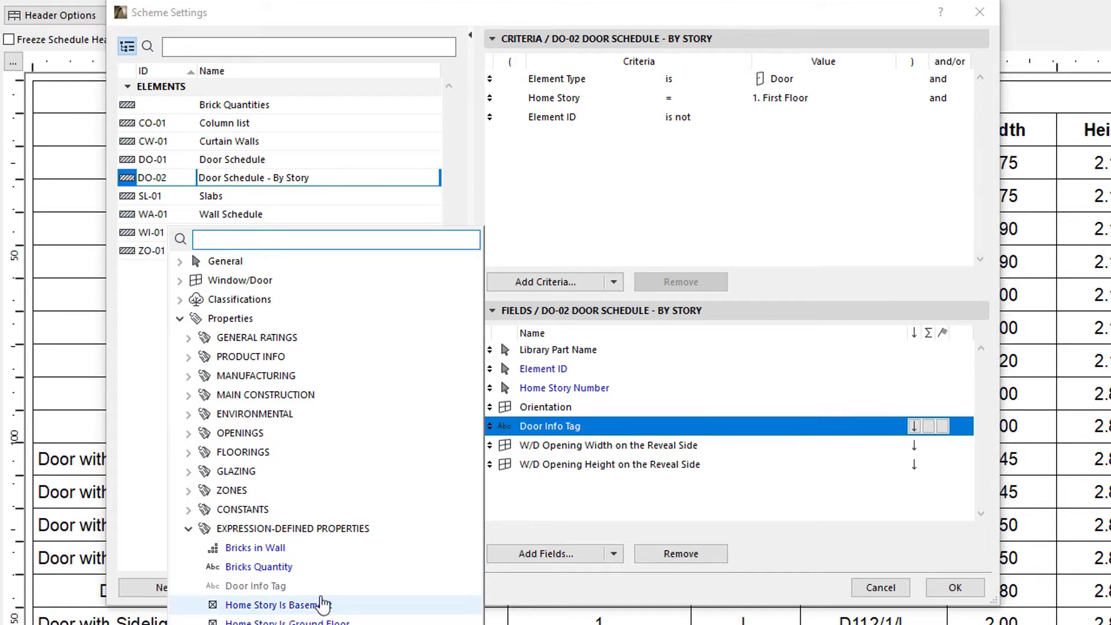
pyautogui.click(643, 596)
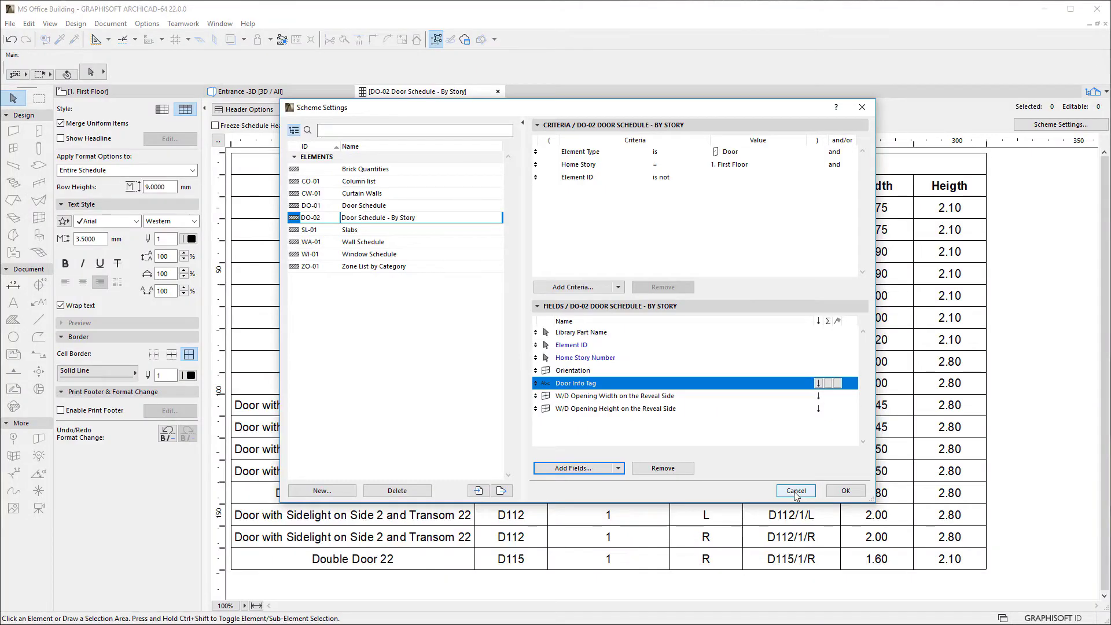
pyautogui.click(954, 587)
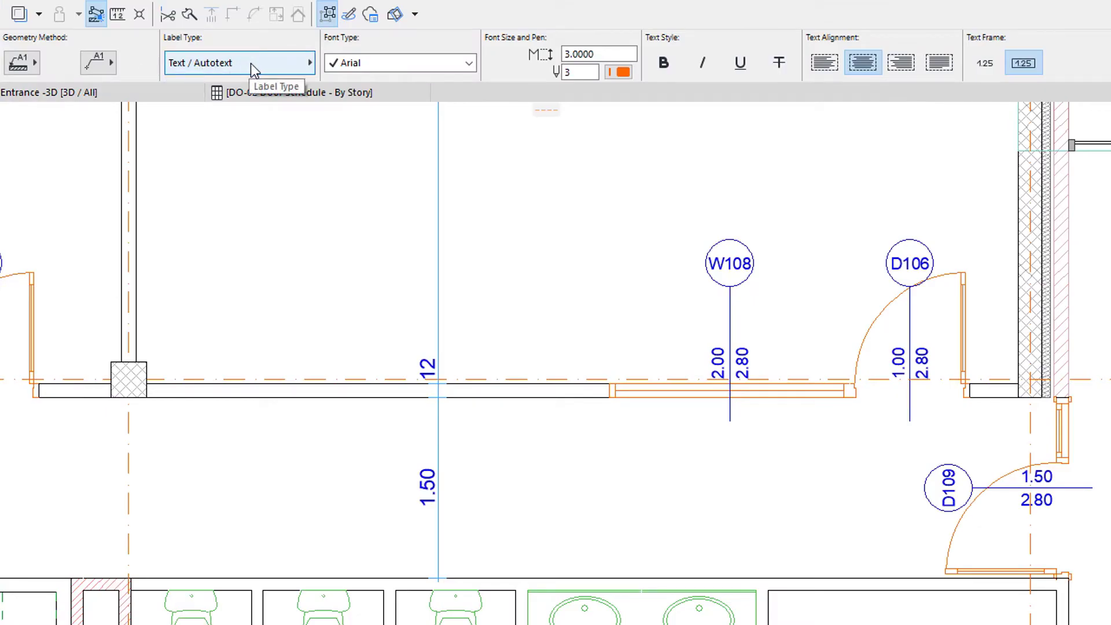
# Step: Label door D106 with the Door Info Tag autotext so it reads D106/1/L
pyautogui.click(913, 420)
pyautogui.press('Delete')
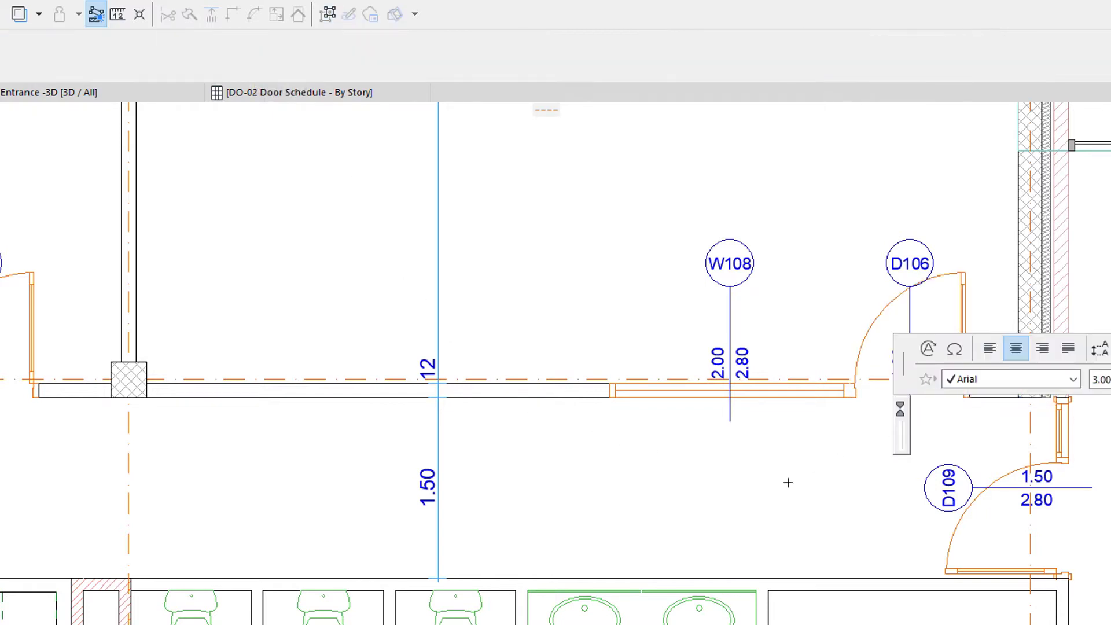
pyautogui.click(928, 349)
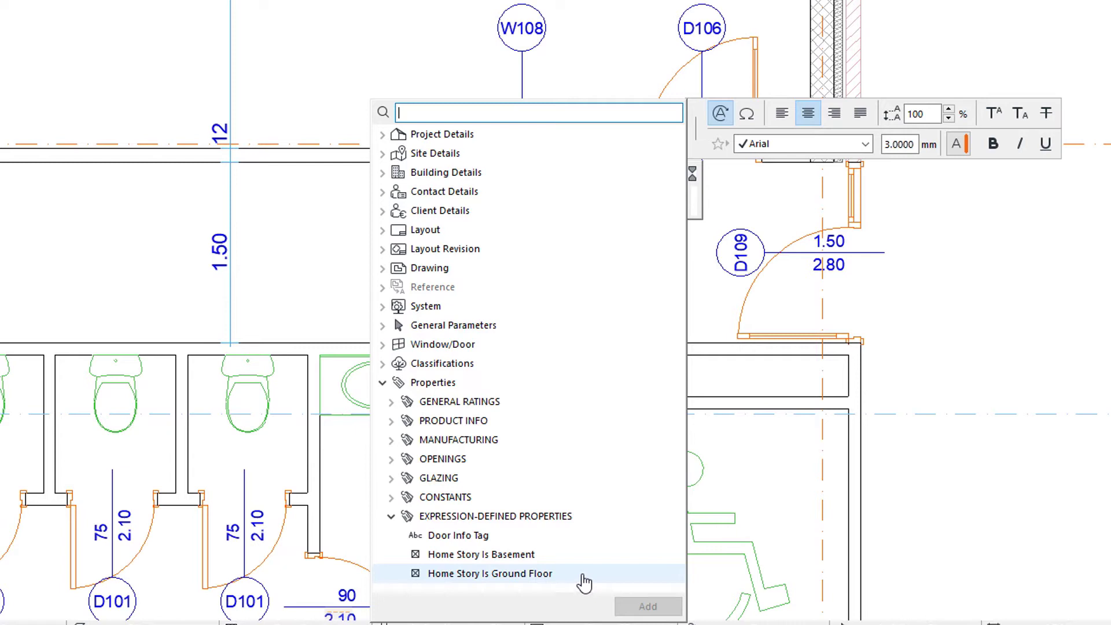
pyautogui.click(547, 542)
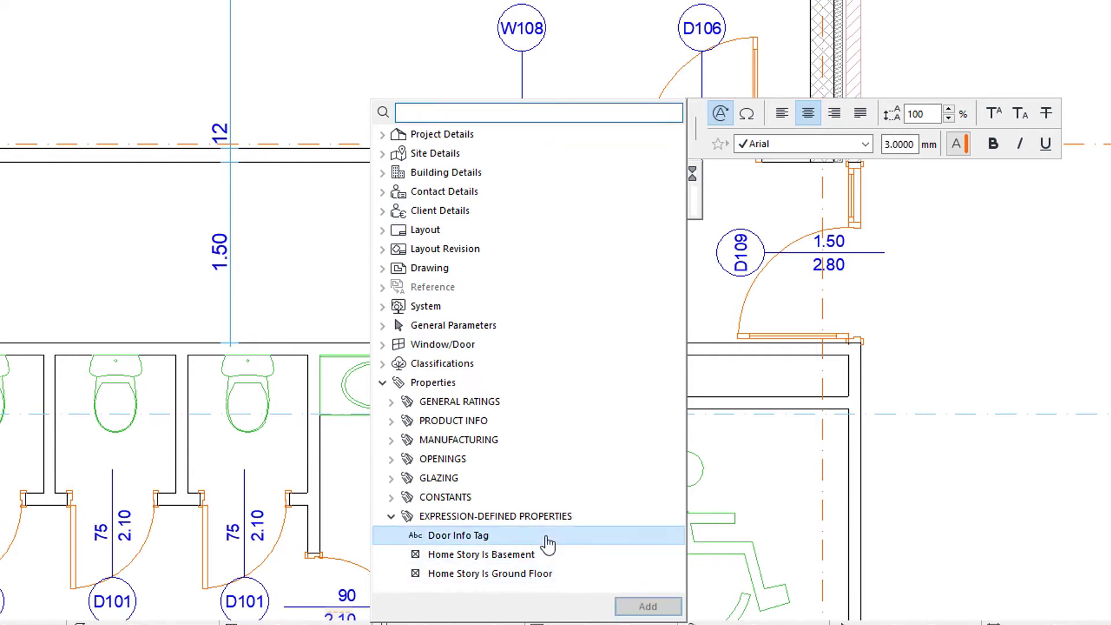
pyautogui.click(671, 608)
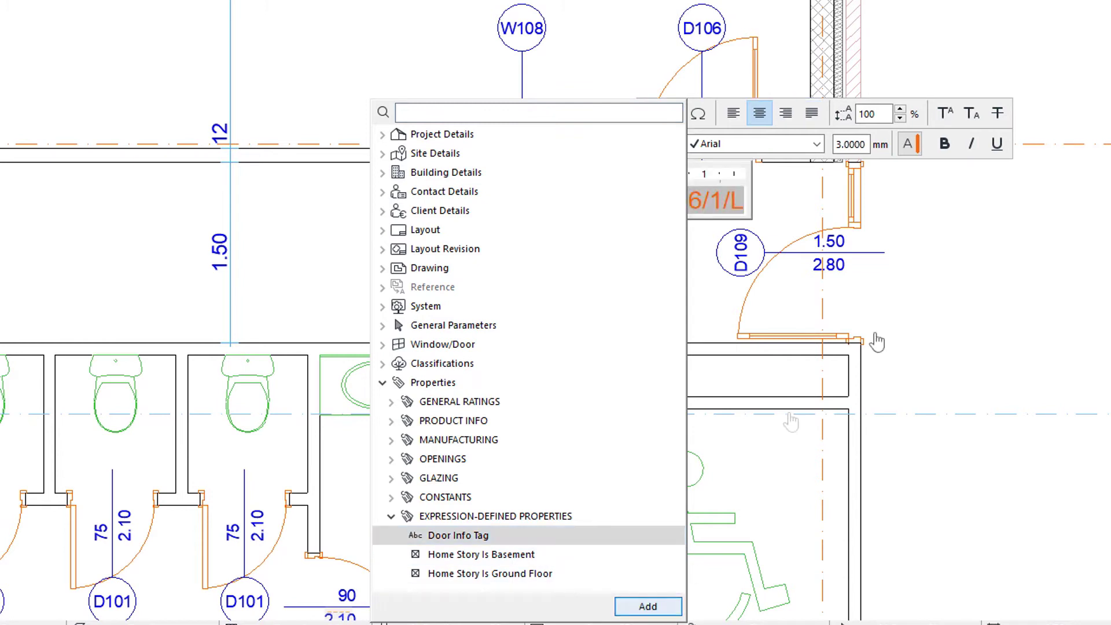
pyautogui.click(922, 264)
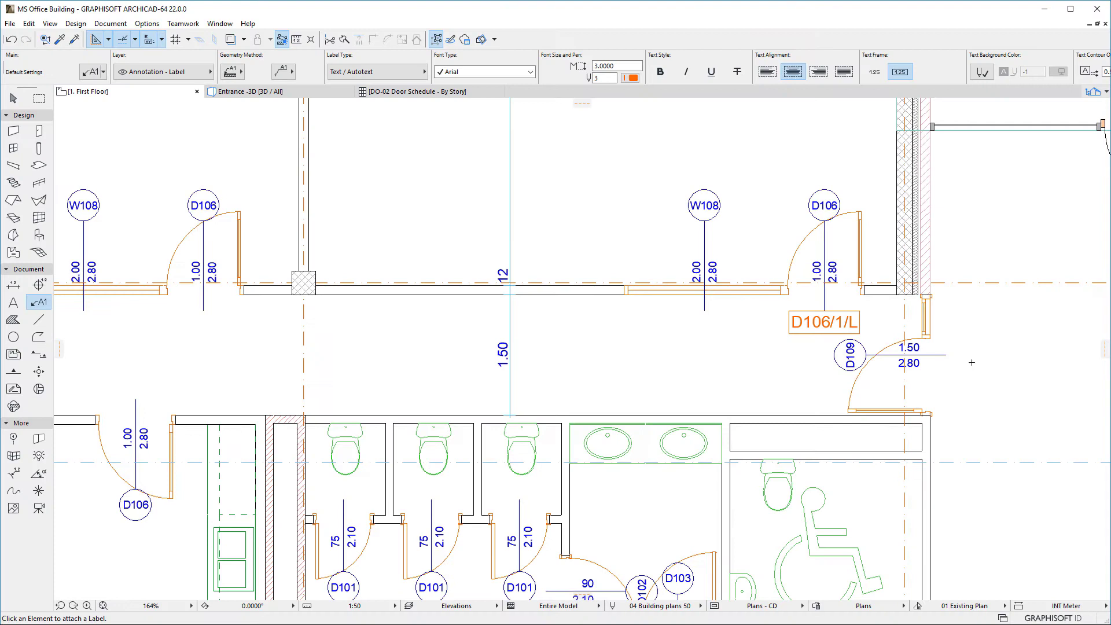
pyautogui.scroll(-3, 931, 75)
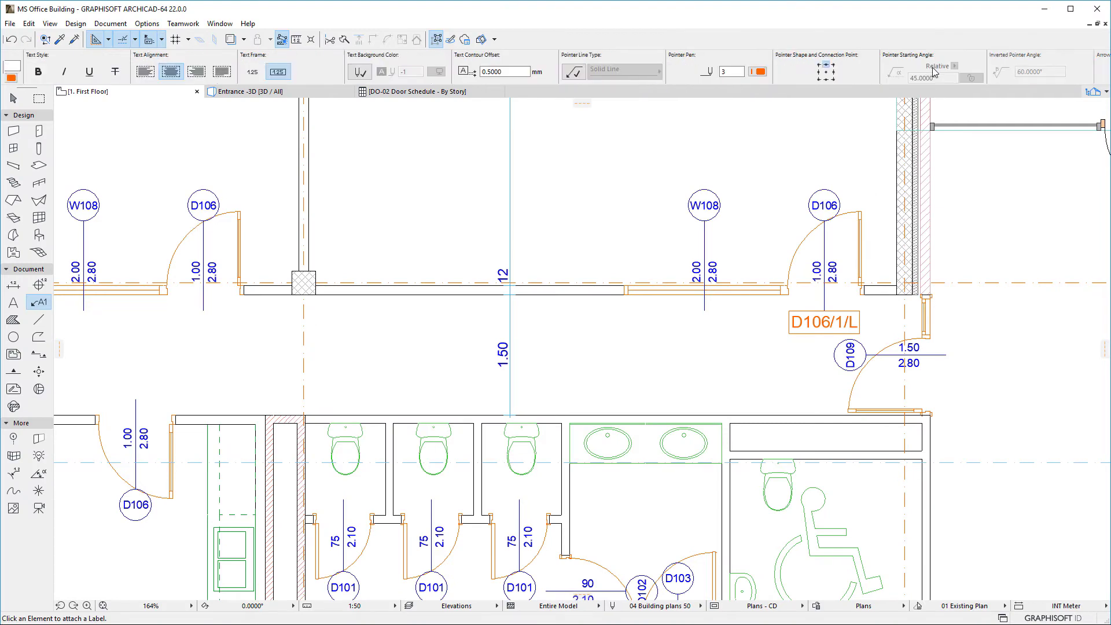
# Step: Place a bottom-middle-connected label reading D106/1/R on the left D106 door
pyautogui.click(826, 79)
pyautogui.click(138, 394)
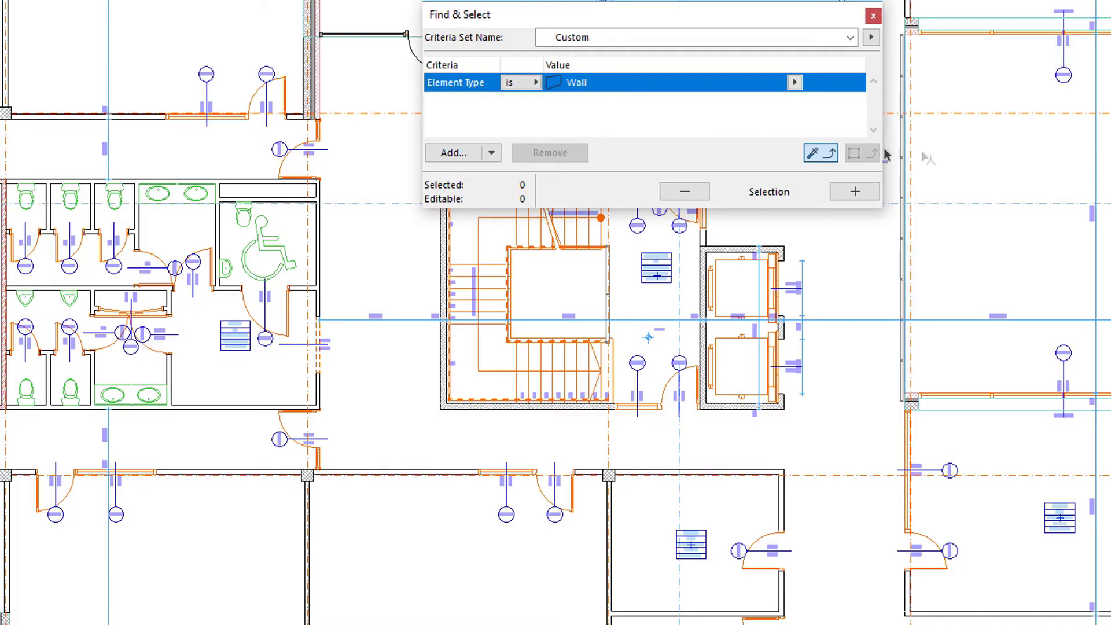
# Step: Add the criterion Wall has No Openings = True and select the 91 matching walls
pyautogui.click(465, 155)
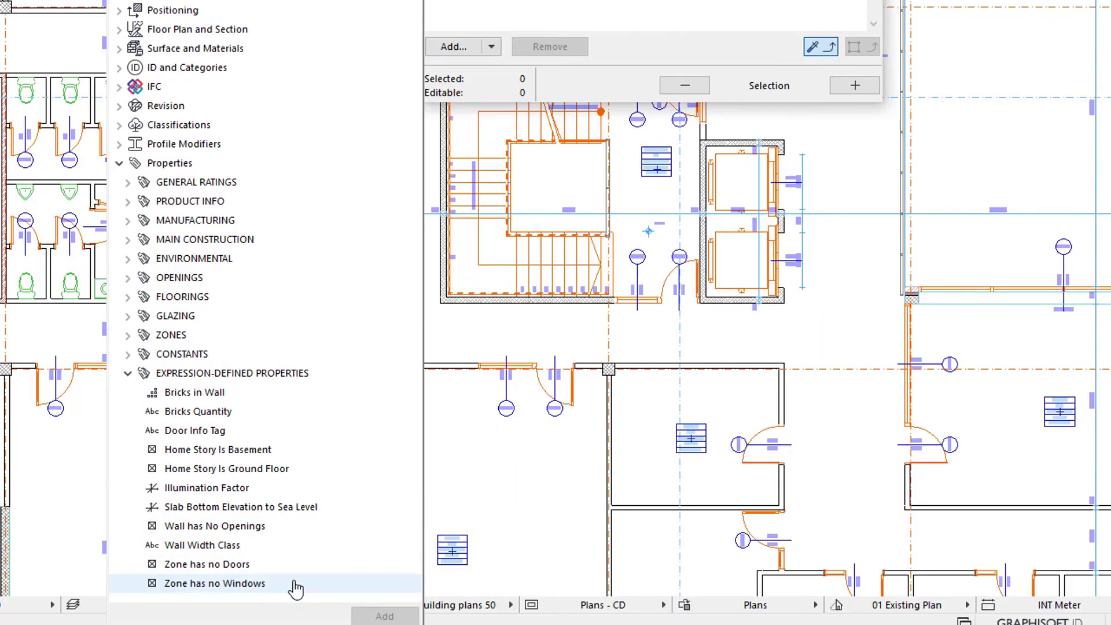
pyautogui.click(286, 530)
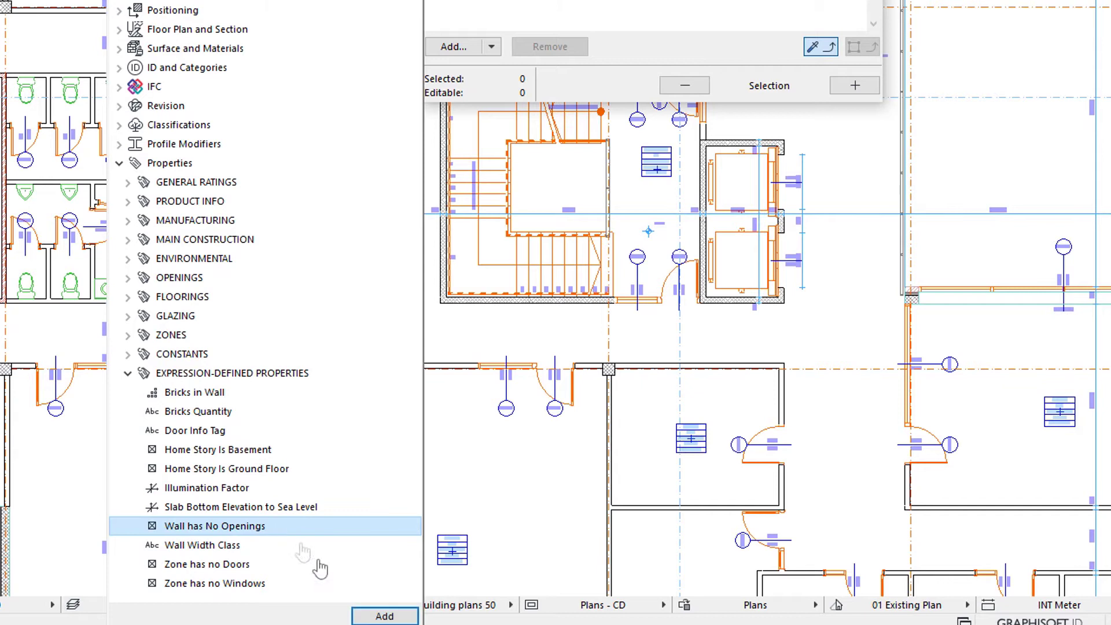
pyautogui.click(404, 616)
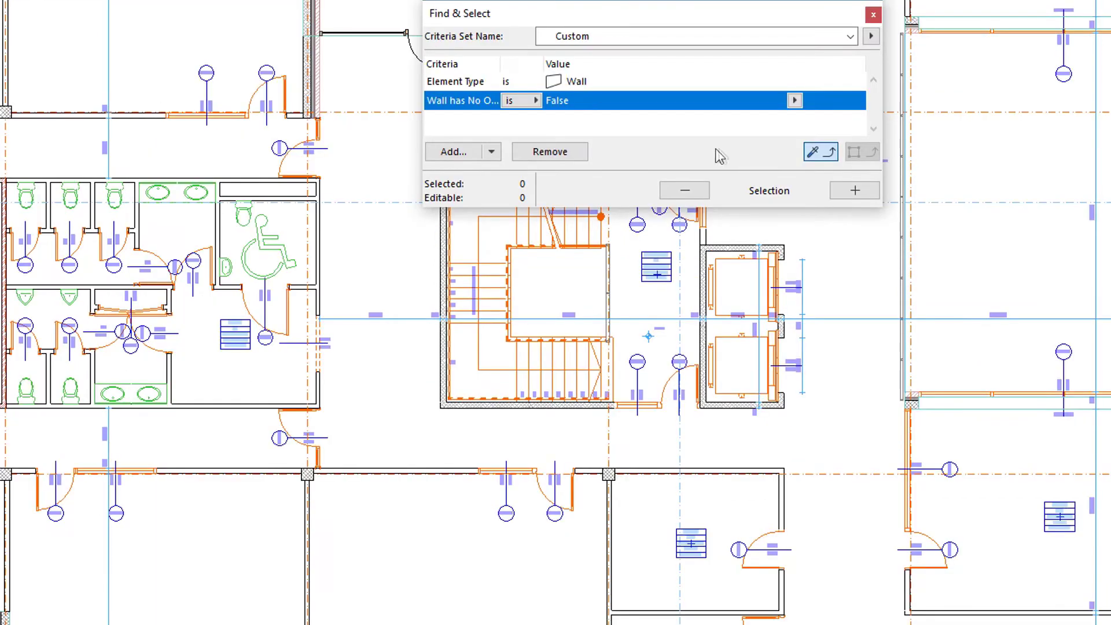
pyautogui.moveTo(501, 62); pyautogui.dragTo(587, 62)
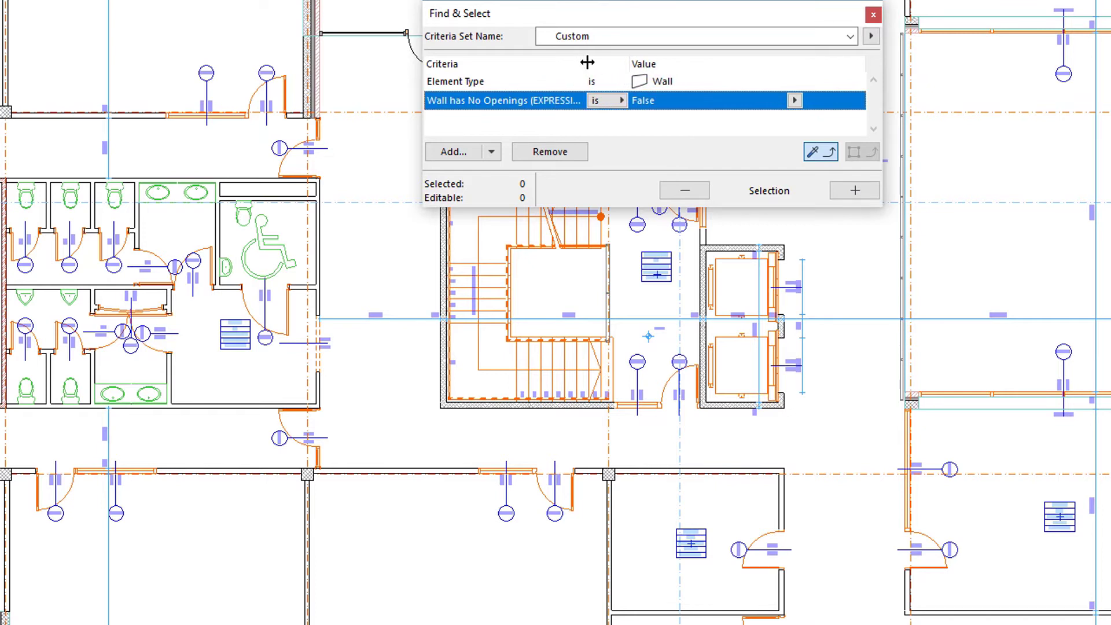
pyautogui.click(793, 100)
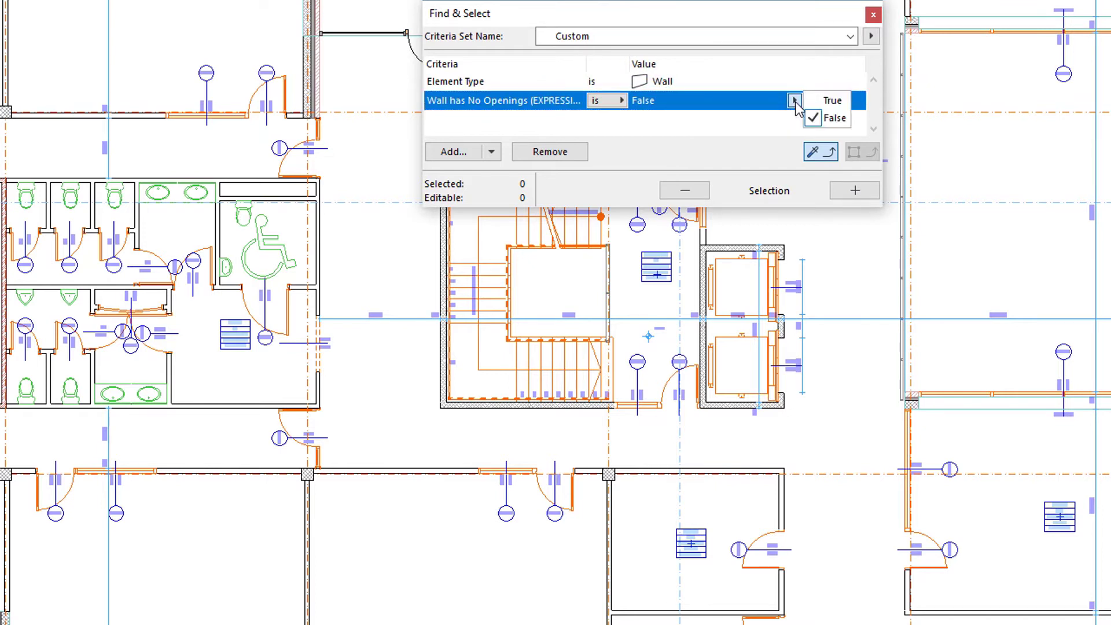
pyautogui.click(831, 104)
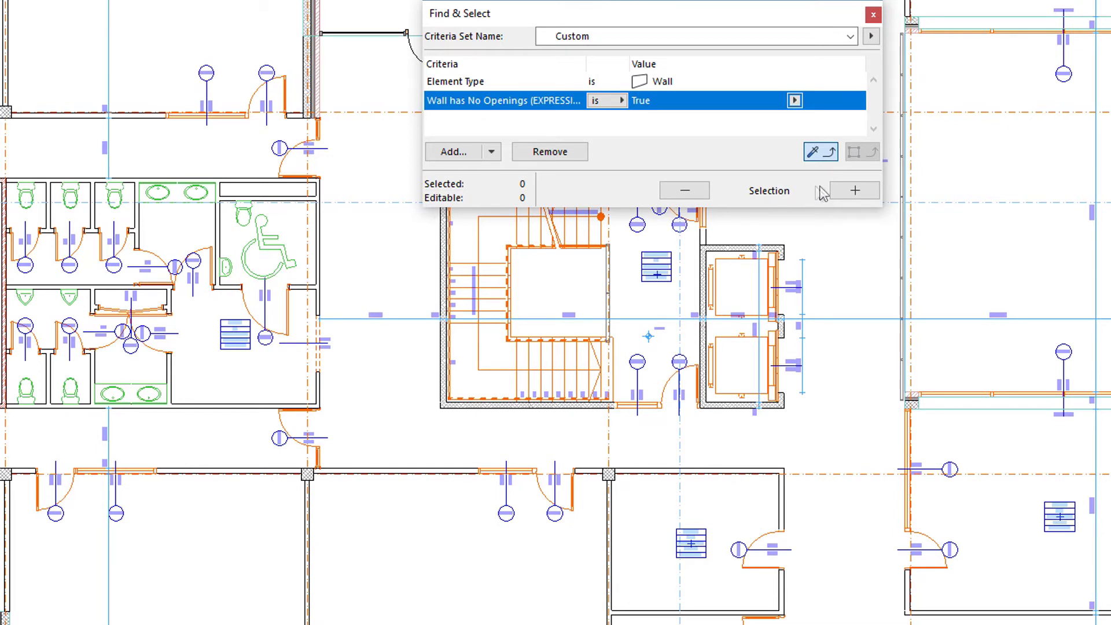
pyautogui.click(856, 191)
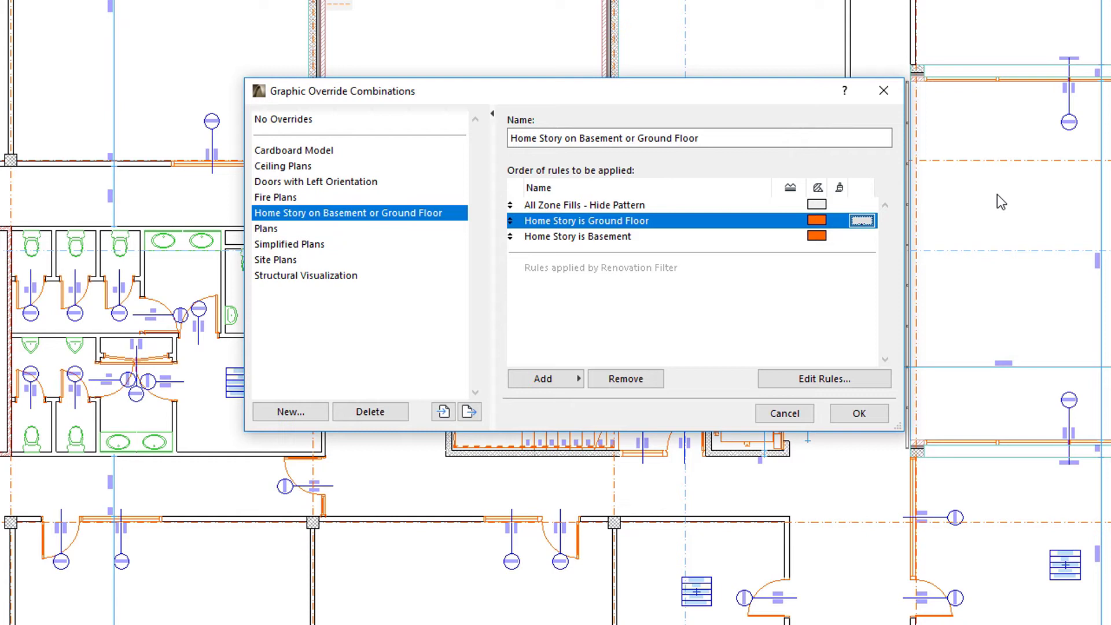
# Step: Give the 'Home Story is Ground Floor' rule the expression-defined criterion Home Story Is Ground Floor
pyautogui.click(861, 221)
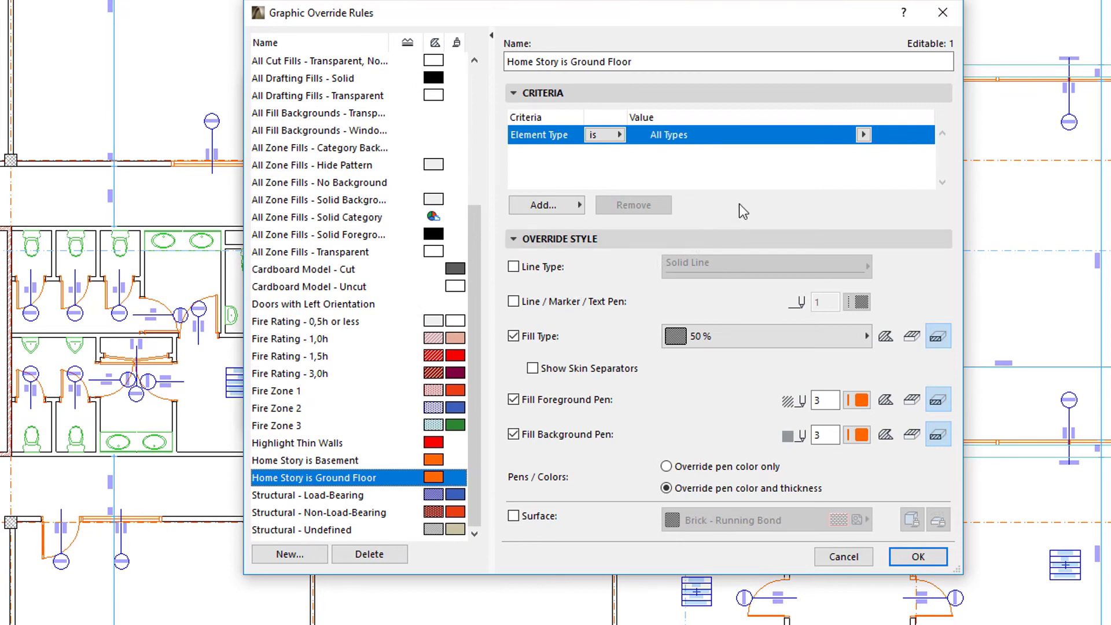
pyautogui.click(560, 204)
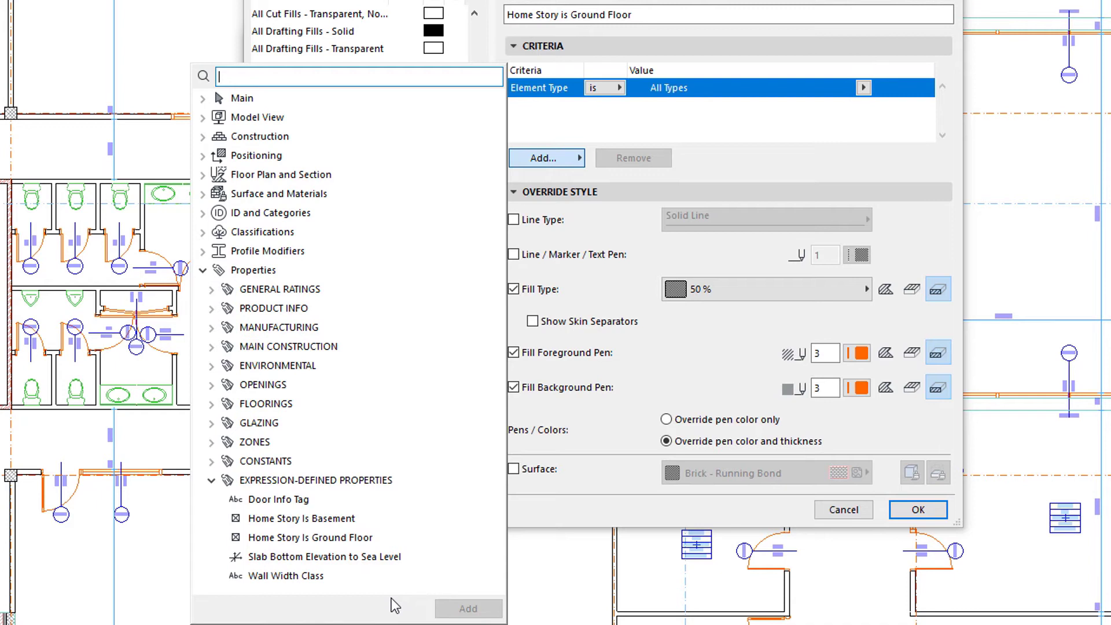
pyautogui.doubleClick(408, 538)
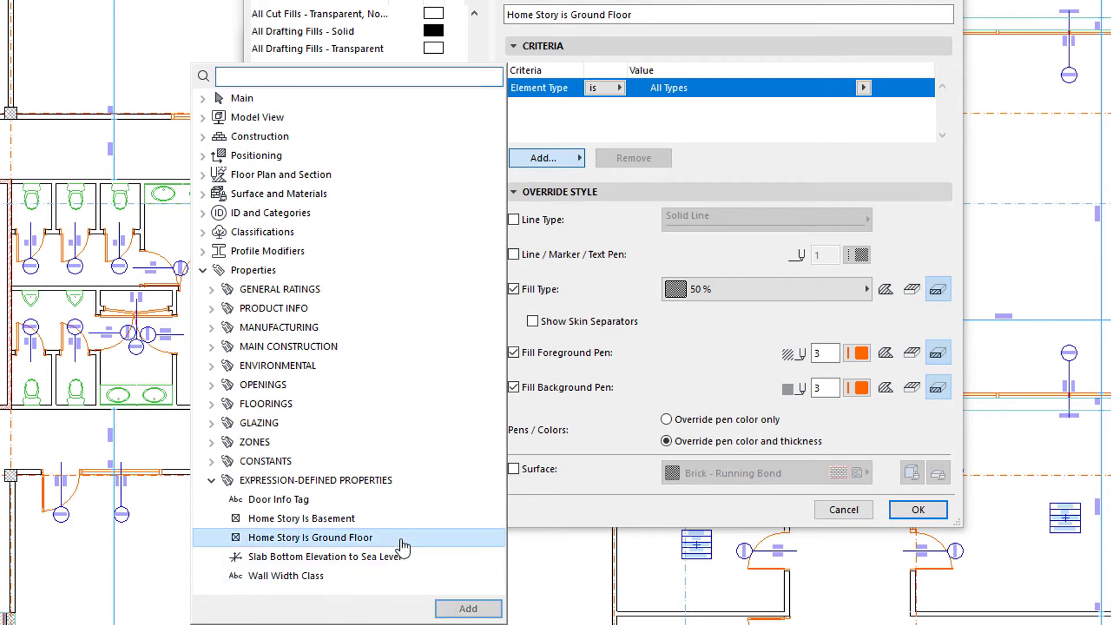
pyautogui.click(765, 160)
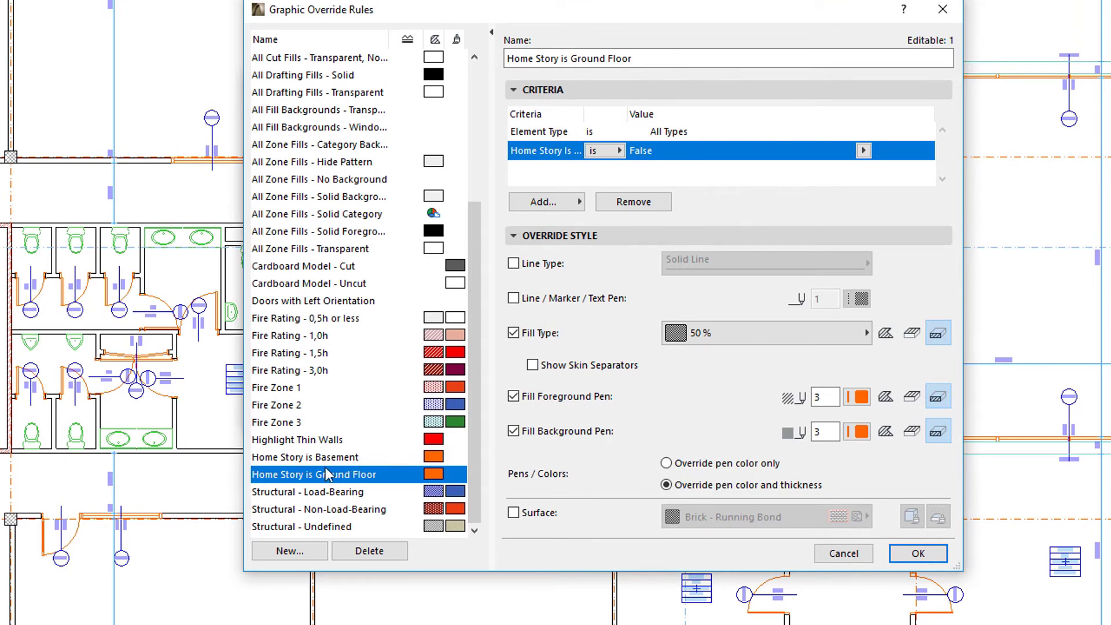
# Step: Add a Home Story Is Basement criterion set to True to the Basement rule
pyautogui.click(328, 459)
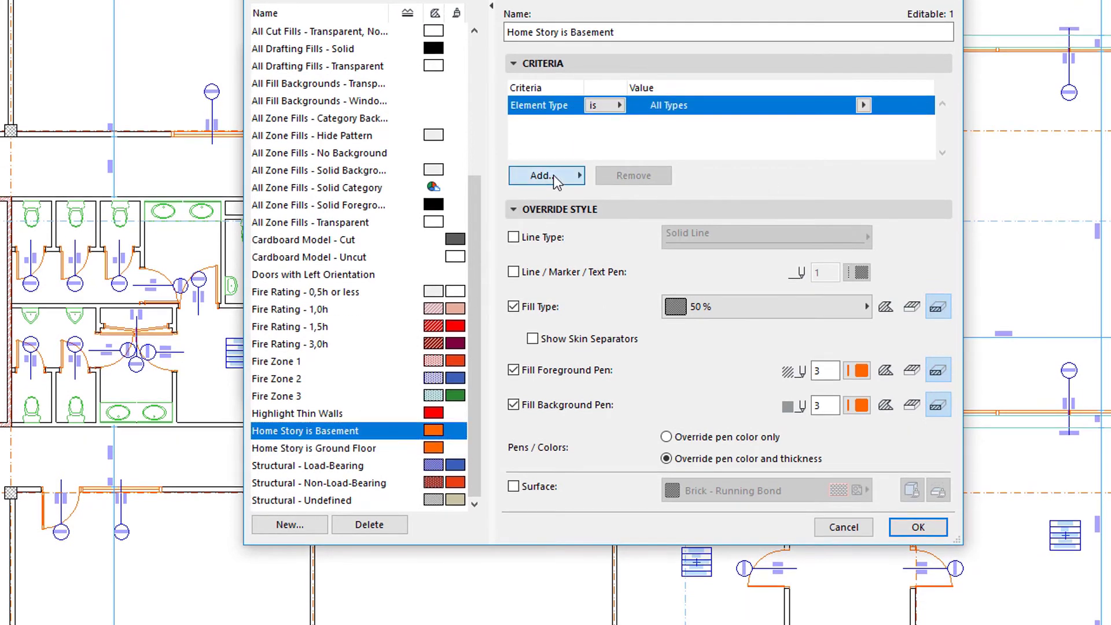
pyautogui.click(553, 201)
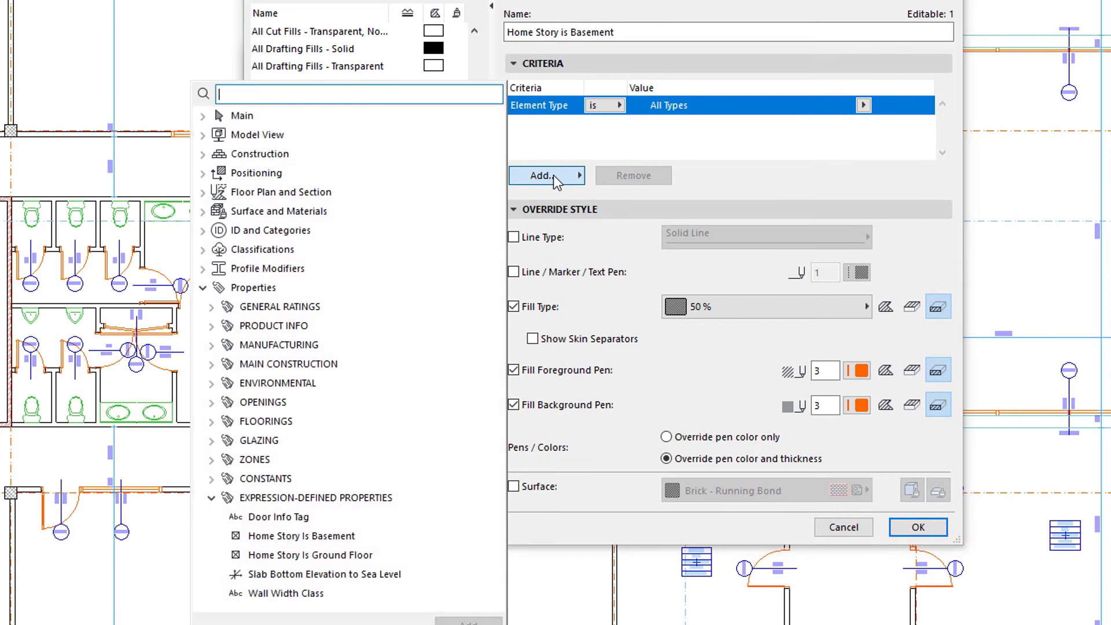
pyautogui.click(372, 541)
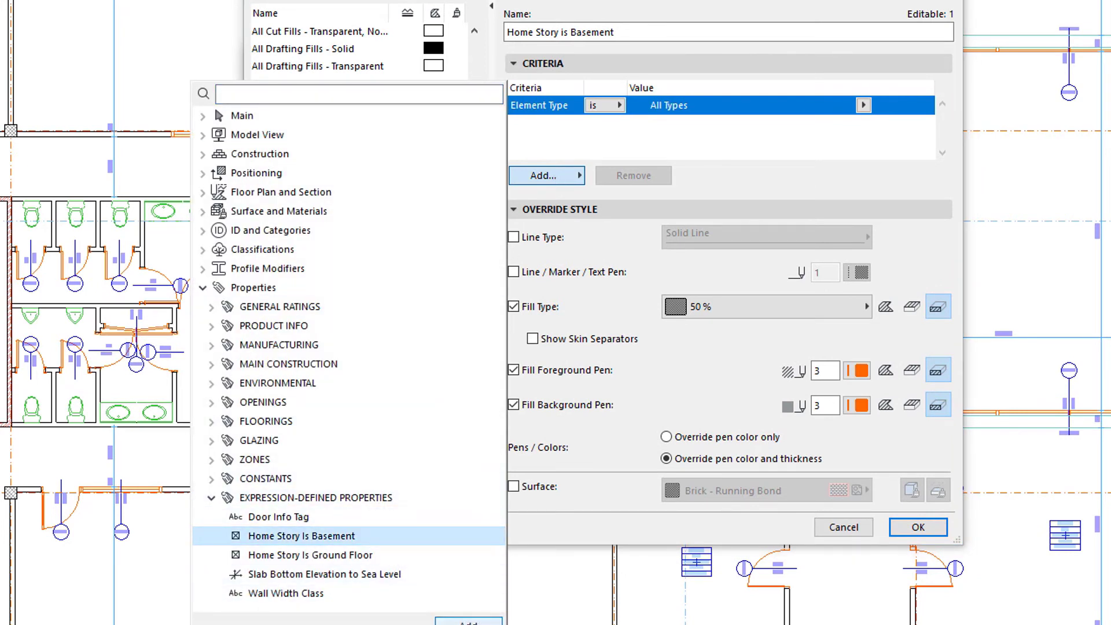
pyautogui.click(469, 621)
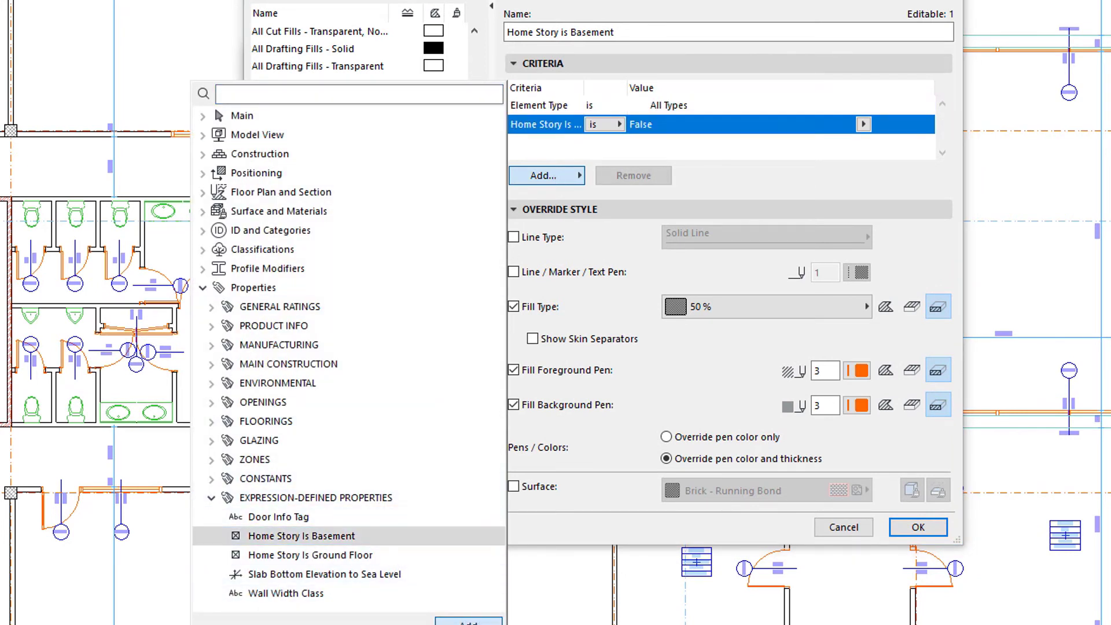
pyautogui.click(626, 228)
pyautogui.moveTo(585, 86); pyautogui.dragTo(657, 86)
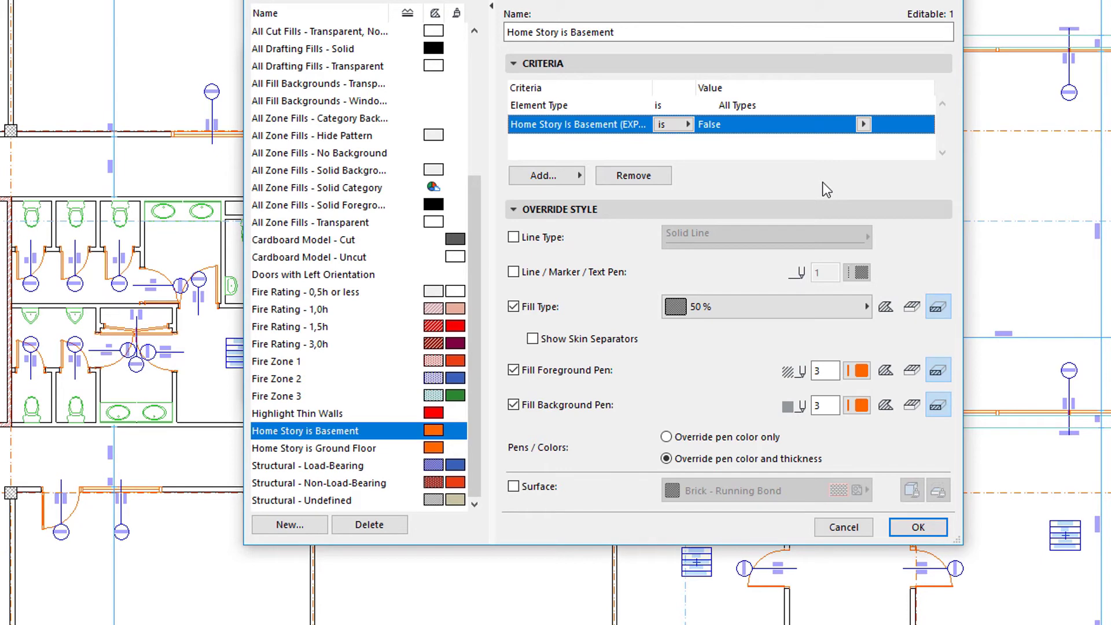
pyautogui.click(863, 124)
pyautogui.click(891, 125)
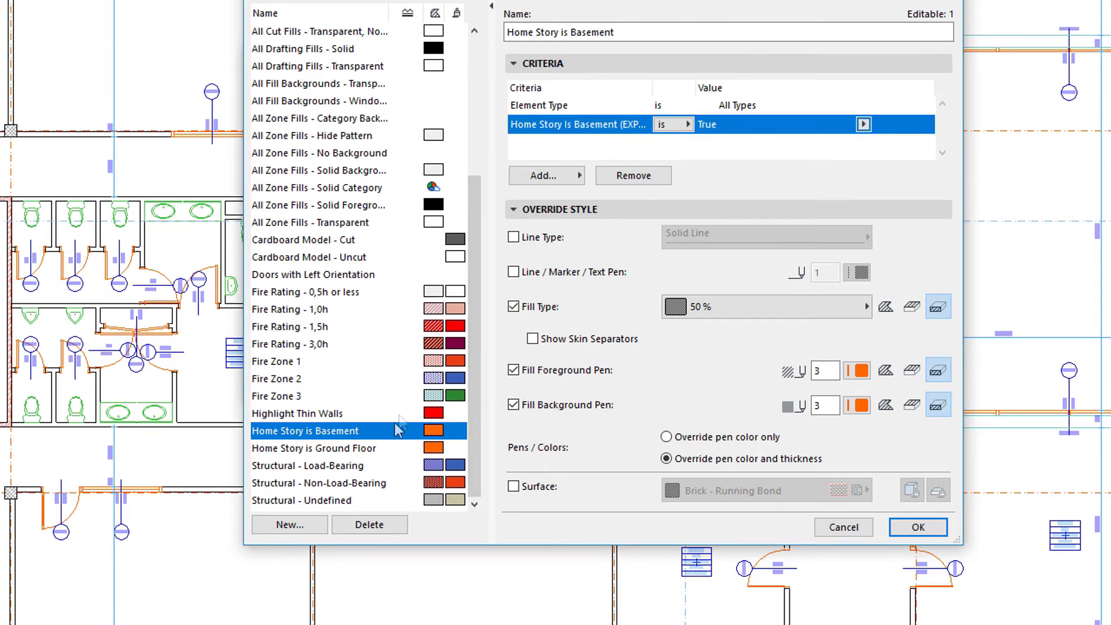
# Step: Set the Ground Floor rule's Home Story Is Ground Floor criterion to True and confirm both dialogs
pyautogui.click(372, 444)
pyautogui.click(791, 125)
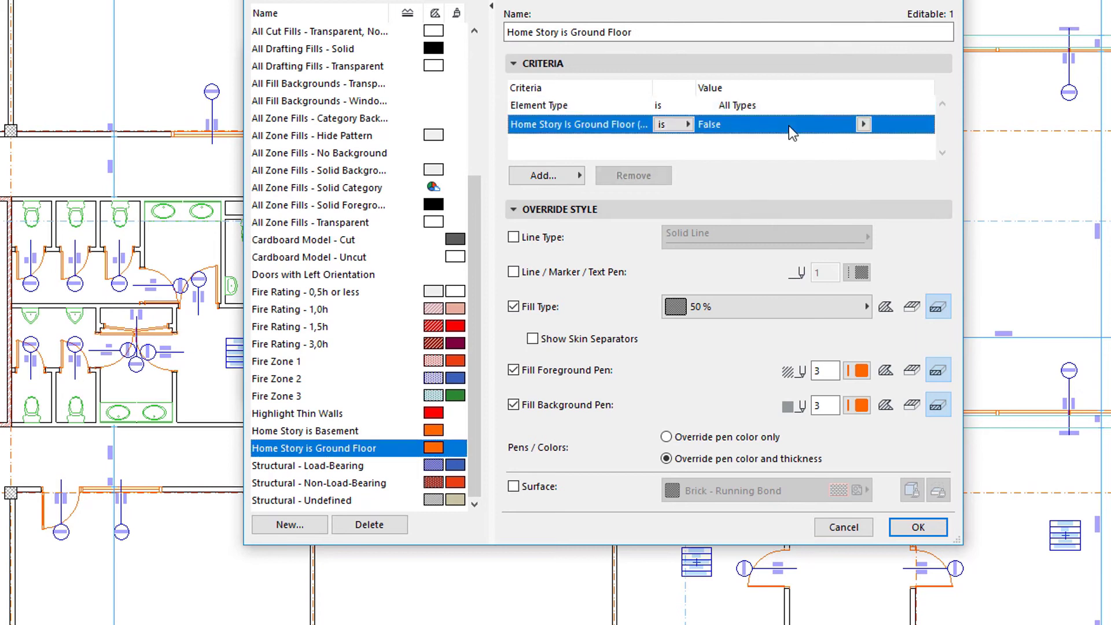
pyautogui.click(863, 123)
pyautogui.click(900, 126)
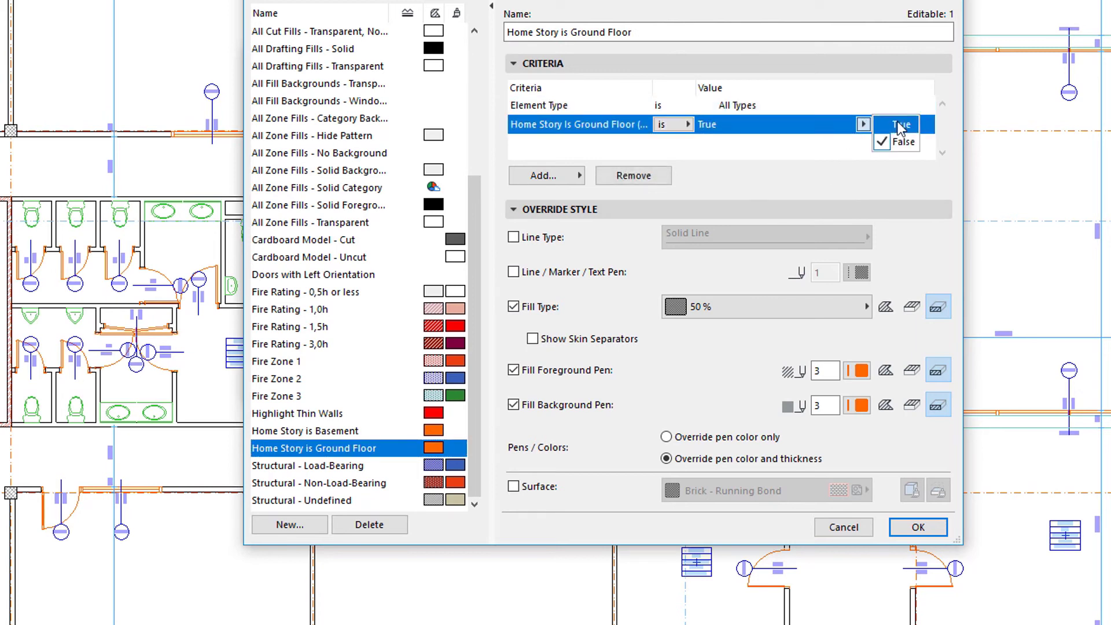
pyautogui.click(918, 527)
pyautogui.click(856, 385)
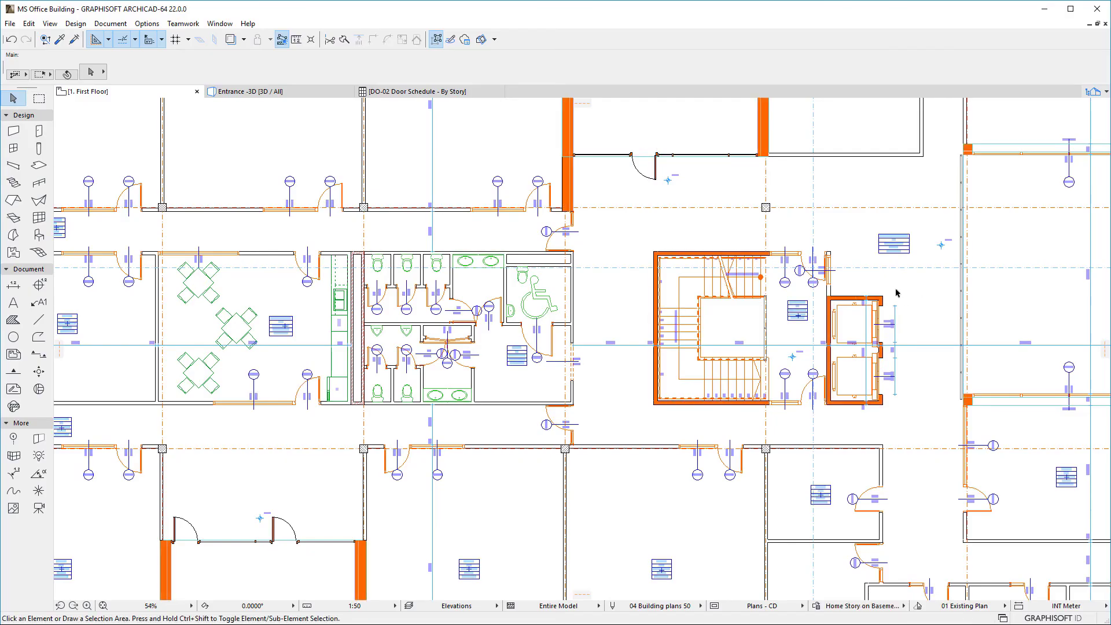
# Step: Zoom out the First Floor plan
pyautogui.scroll(-3, 895, 293)
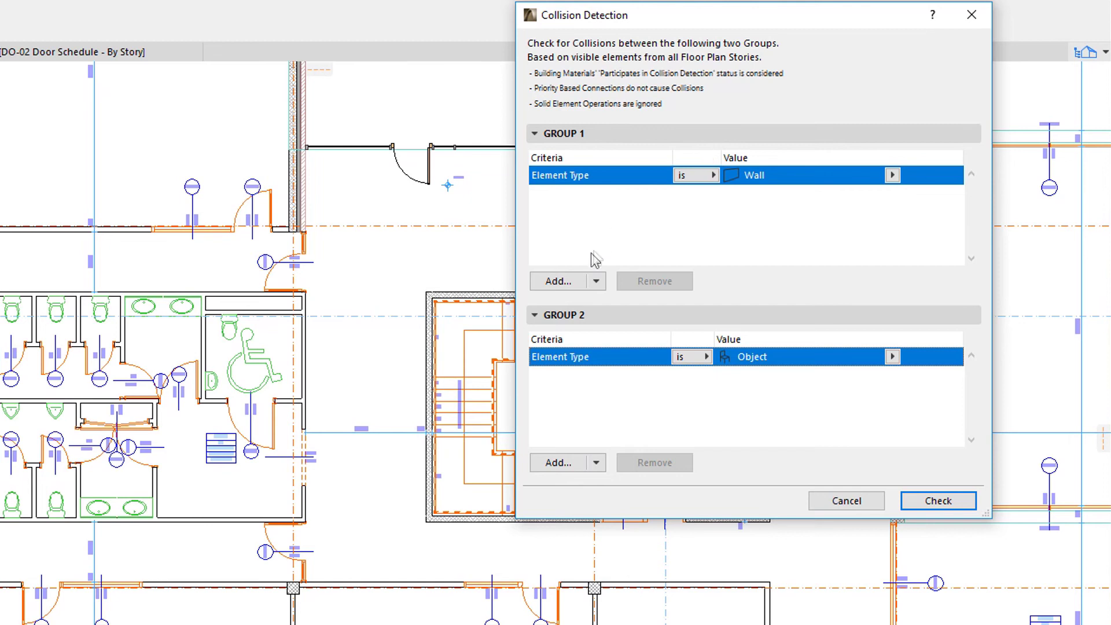
# Step: Add a Group 1 criterion Wall Width Class contains 'Thin' and run the check, finding 5 collisions
pyautogui.click(573, 280)
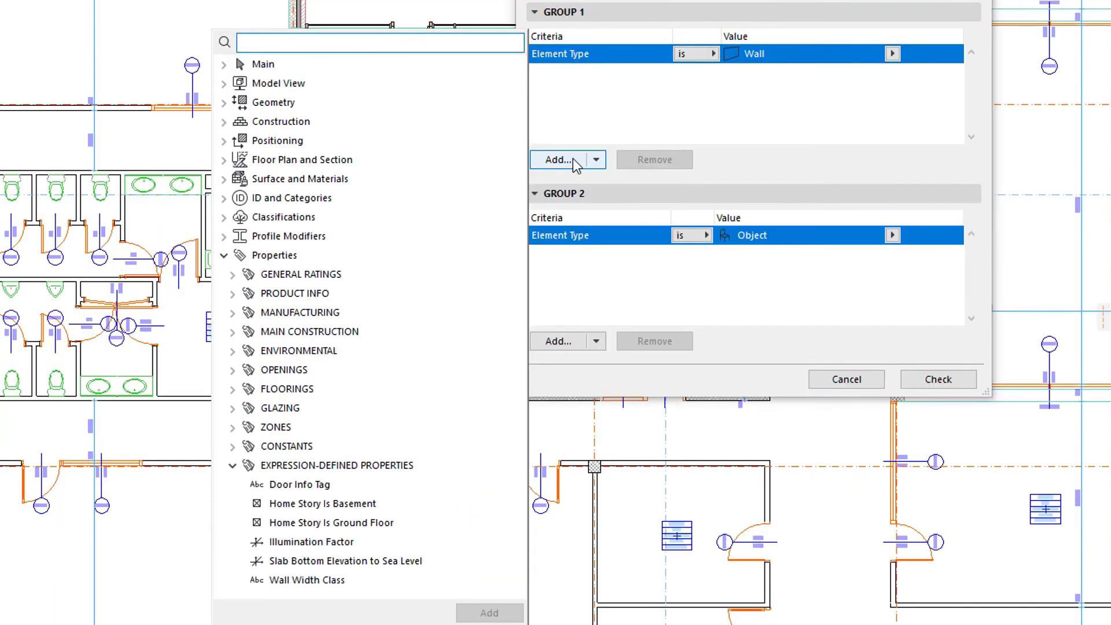
pyautogui.click(358, 581)
pyautogui.click(489, 612)
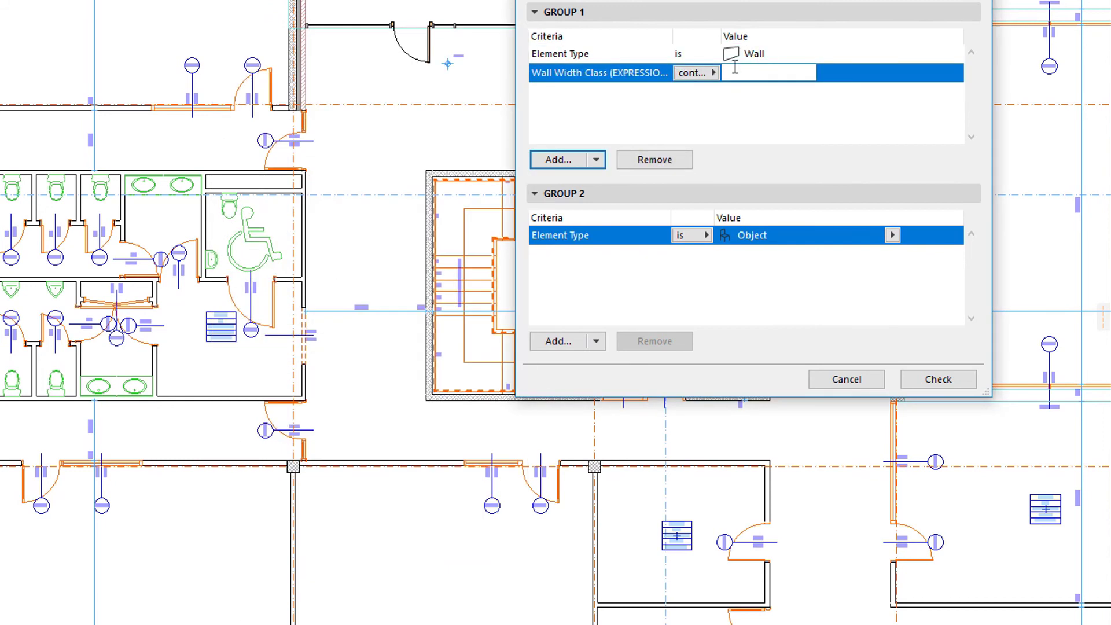
pyautogui.click(735, 68)
pyautogui.write('Thin')
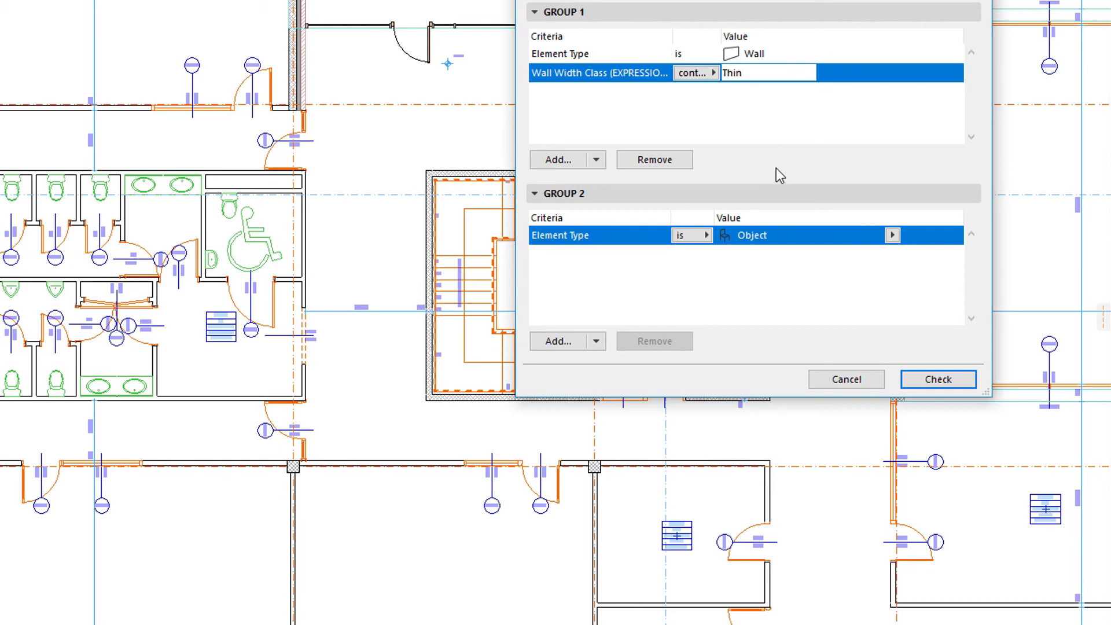
pyautogui.click(963, 384)
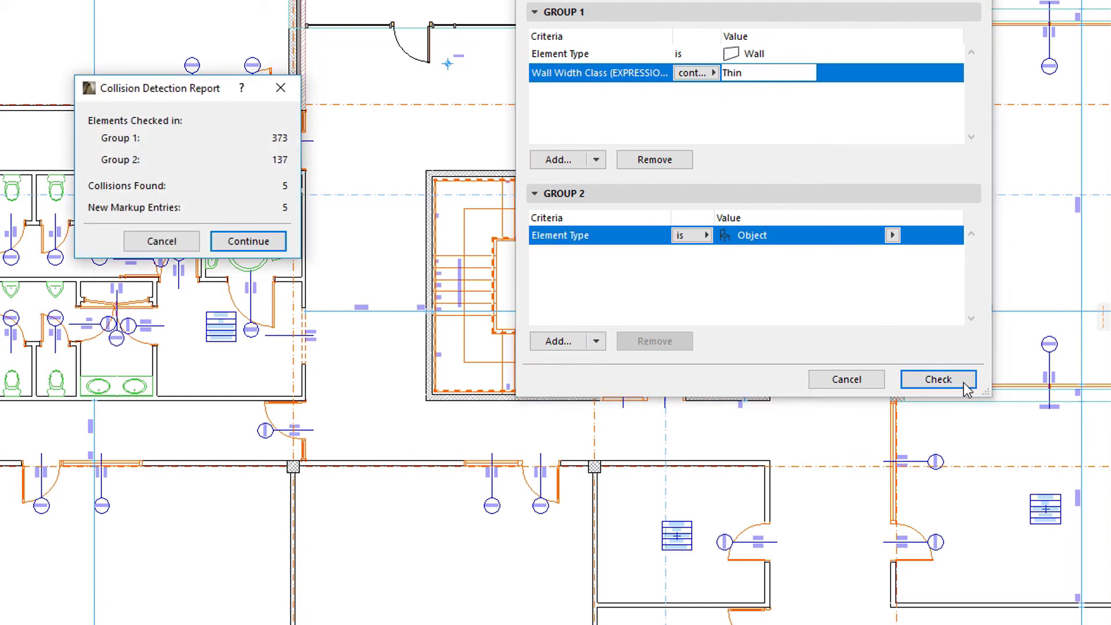
# Step: Create markup entries Clash 001–005, zoom the plan to them, focus on clashing elements, then deselect
pyautogui.click(275, 245)
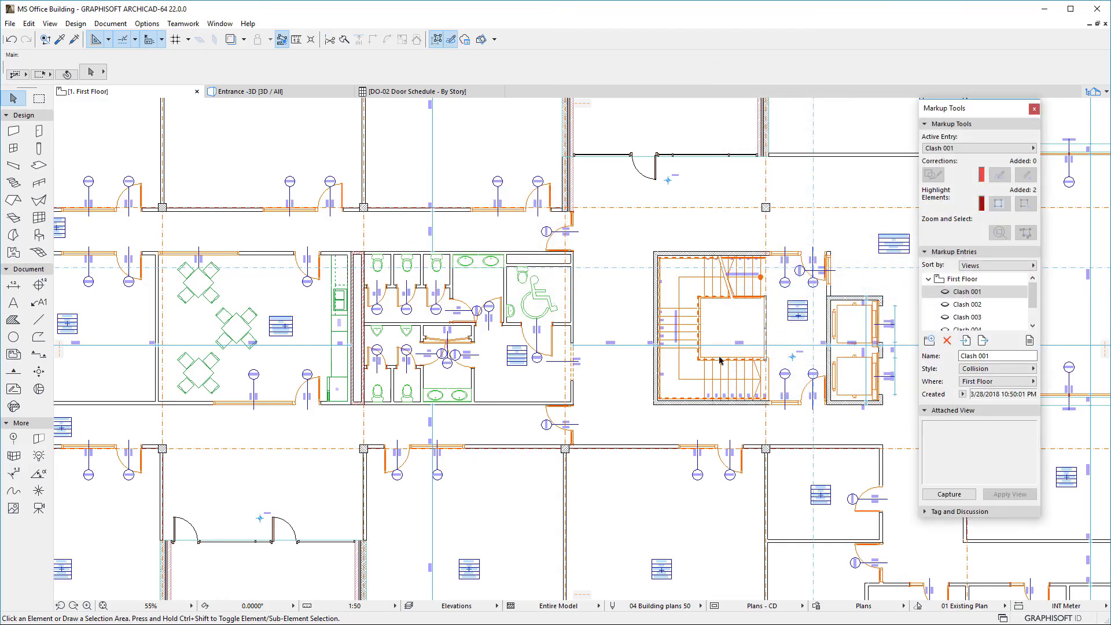
pyautogui.click(977, 411)
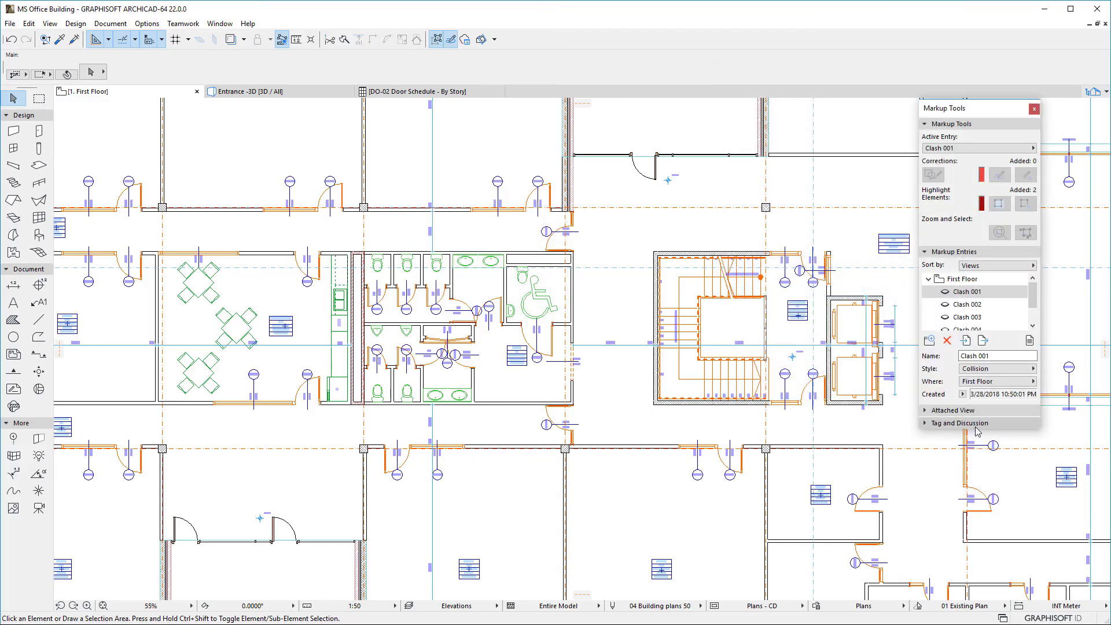
pyautogui.moveTo(978, 431); pyautogui.dragTo(984, 570)
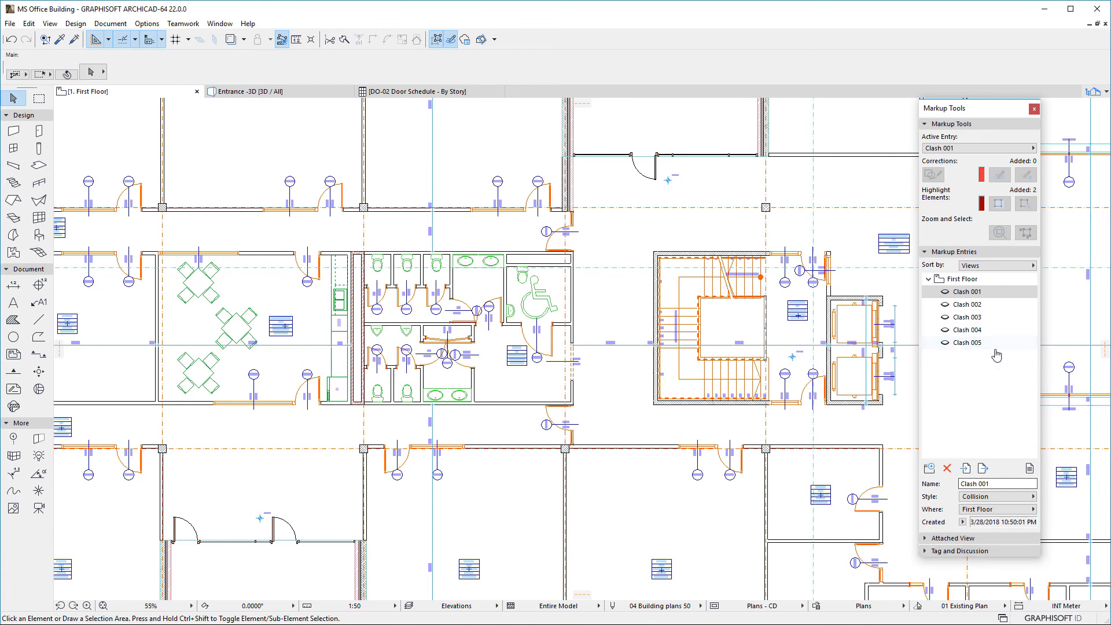
pyautogui.keyDown('shift'); pyautogui.click(962, 345); pyautogui.keyUp('shift')
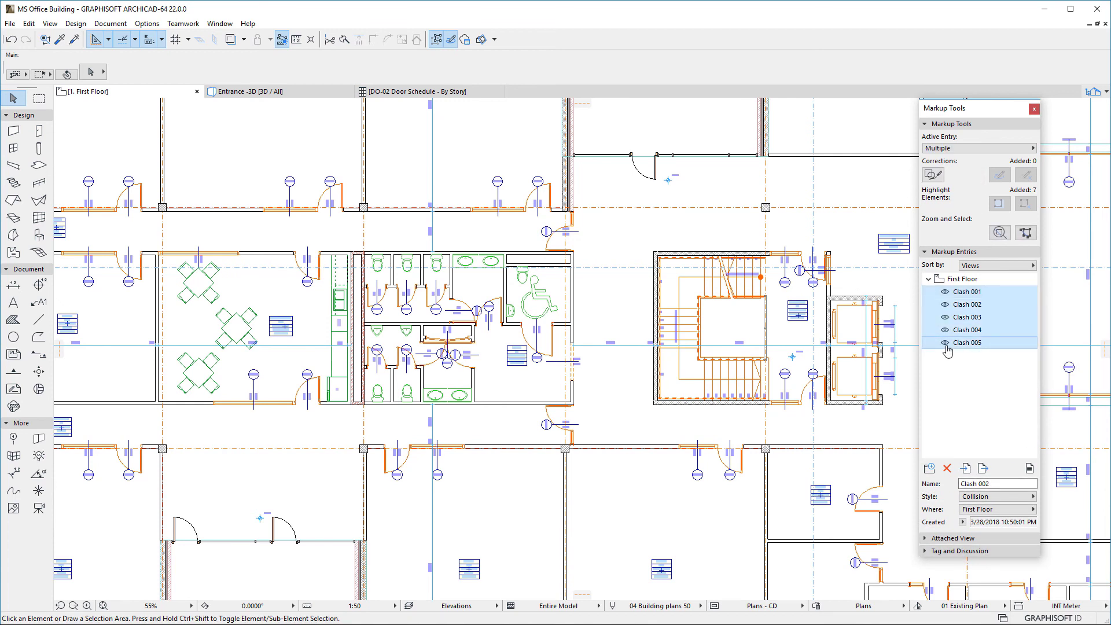
pyautogui.click(1000, 232)
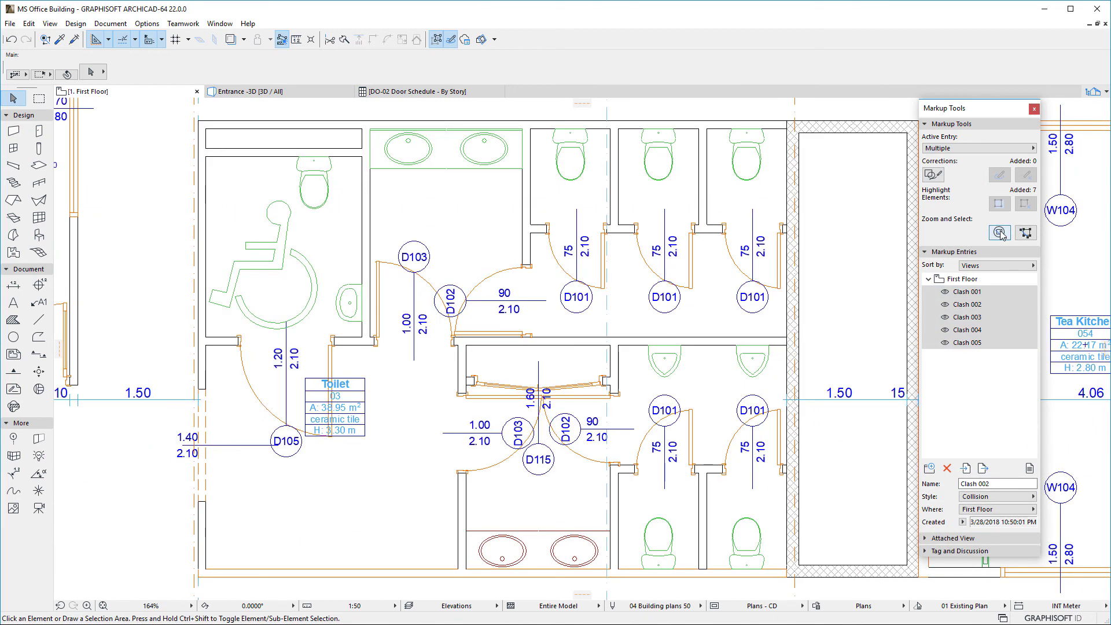
pyautogui.click(1026, 233)
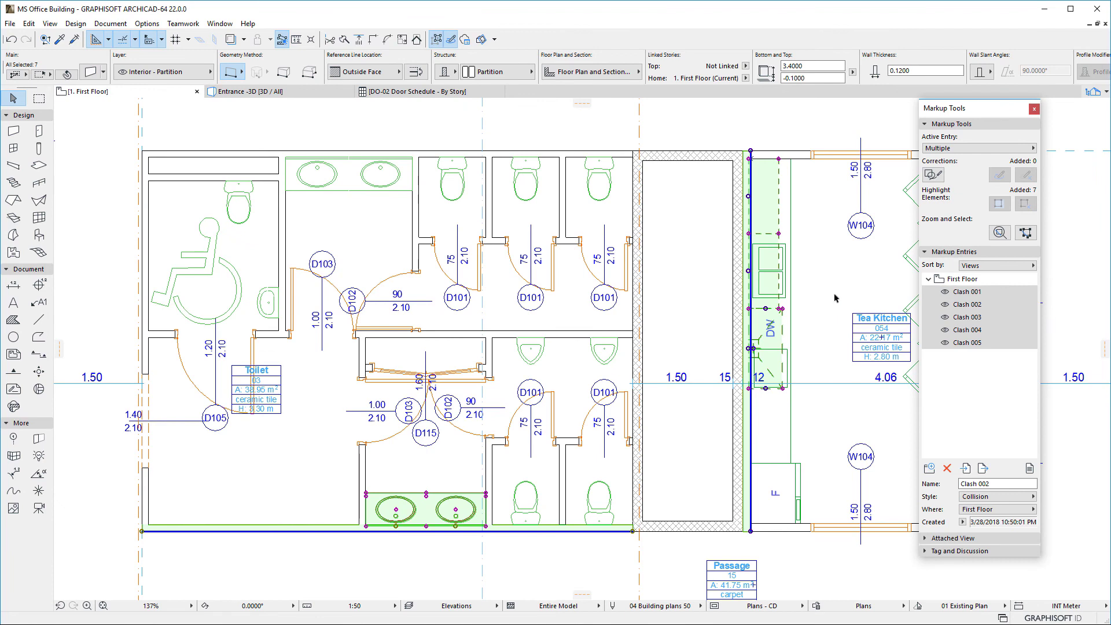
pyautogui.click(834, 298)
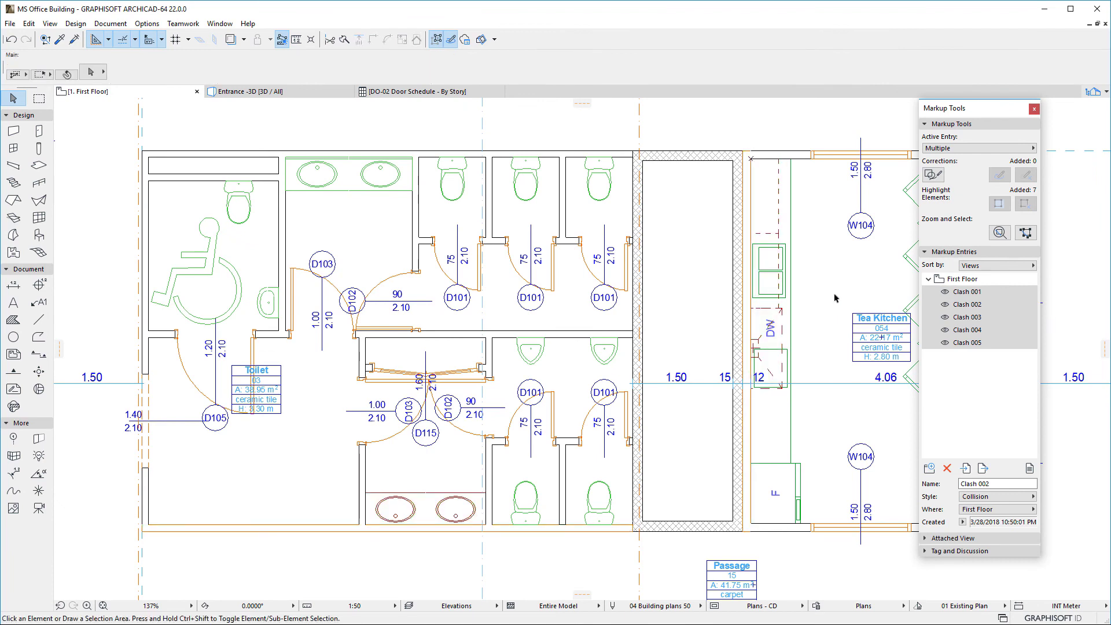